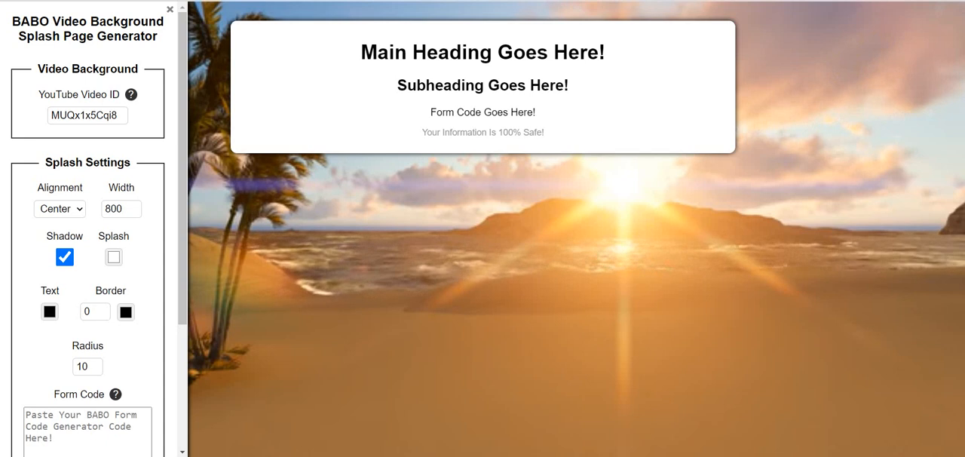
# Step: Open YouTube in a new tab and search for "video animation backgrounds", filtered to Creative Commons videos
pyautogui.hotkey('ctrl', 't')
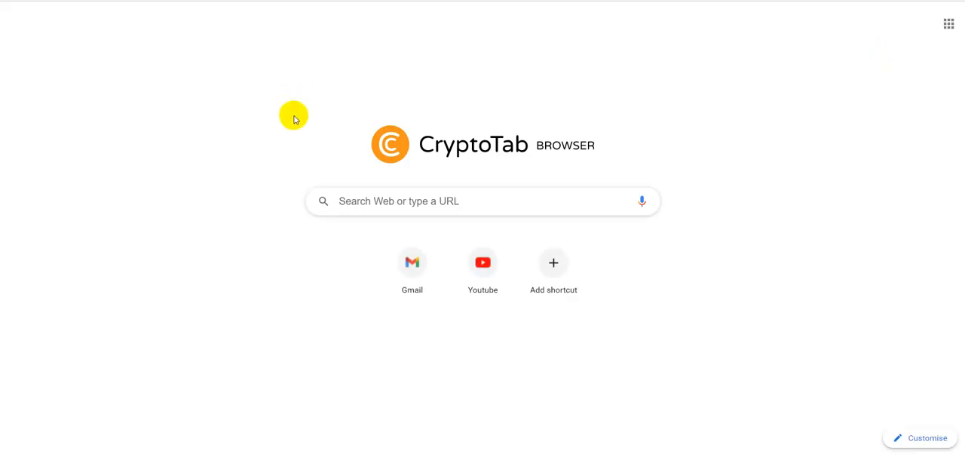
pyautogui.click(489, 256)
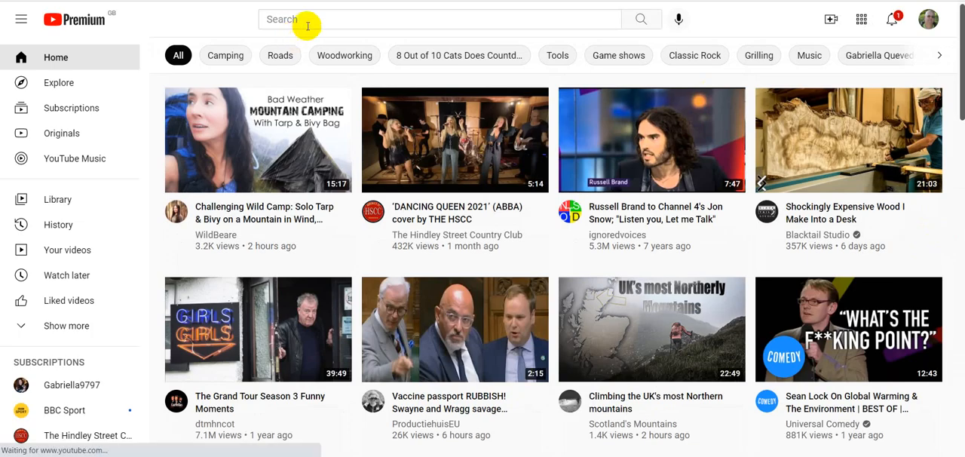
pyautogui.click(308, 19)
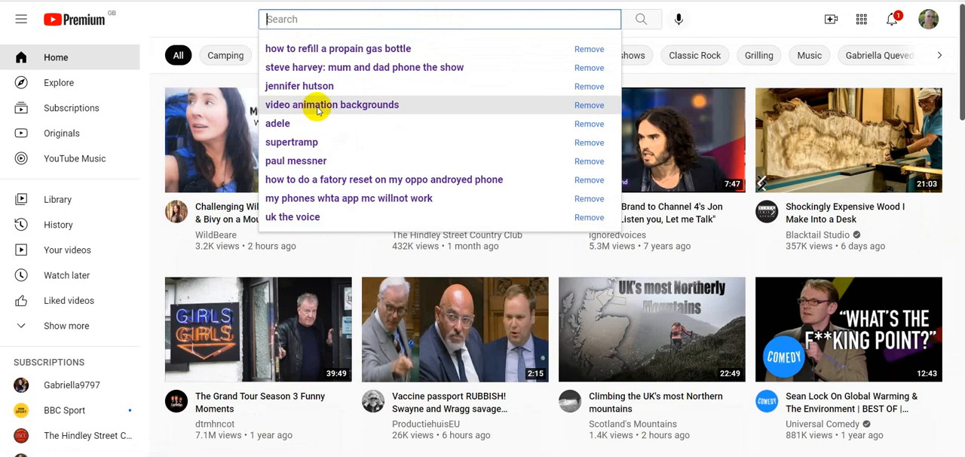
pyautogui.click(287, 109)
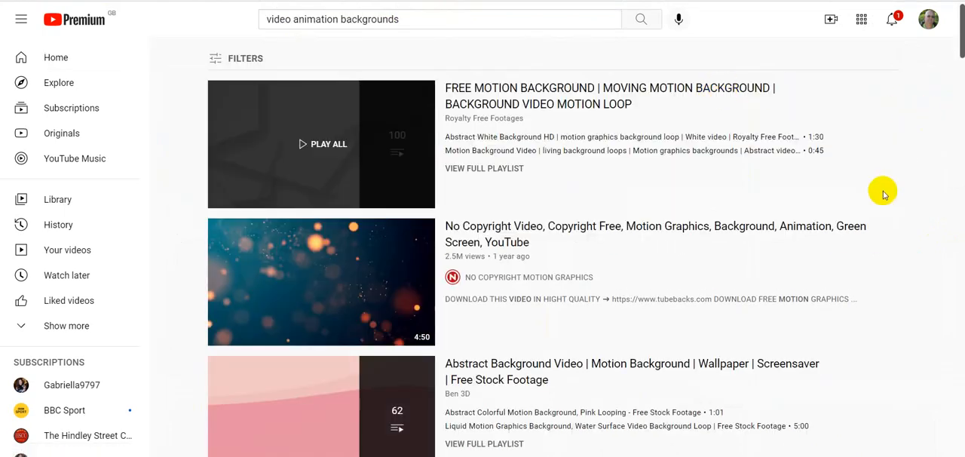
pyautogui.click(241, 61)
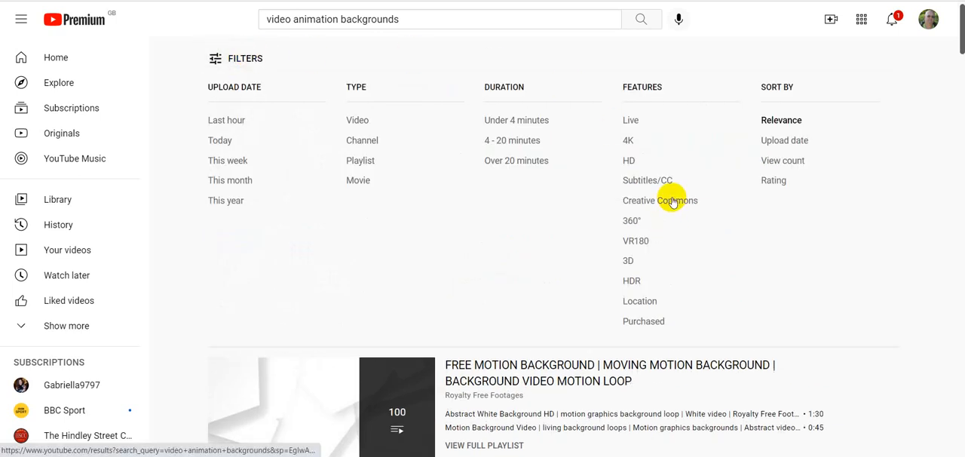
pyautogui.click(670, 201)
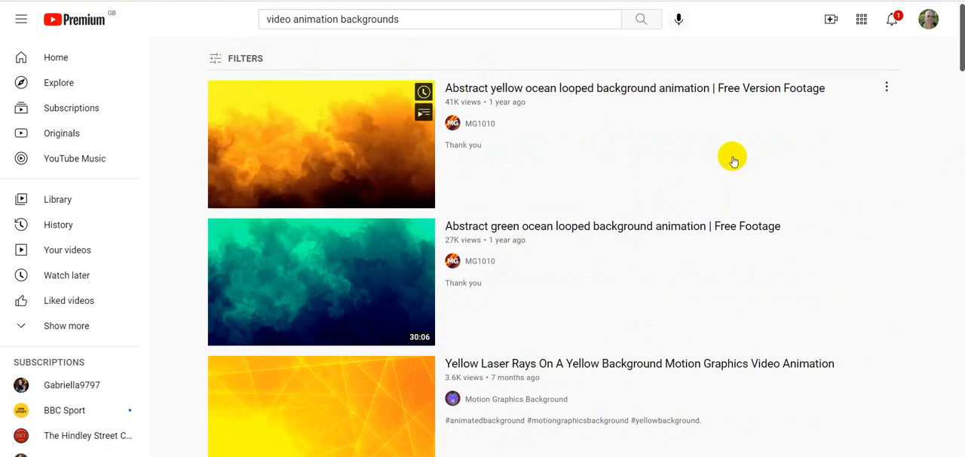
# Step: Browse the Creative Commons search results for a suitable background video
pyautogui.scroll(-8, 733, 160)
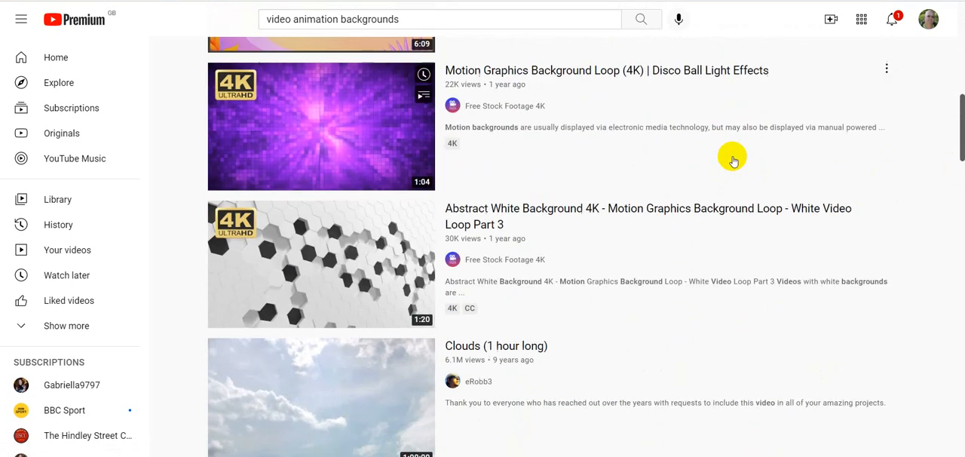
pyautogui.scroll(-9, 733, 160)
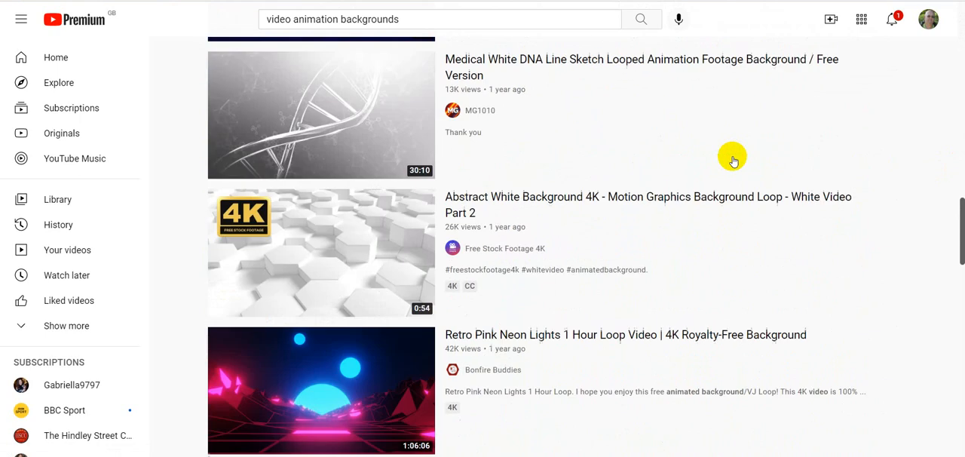
pyautogui.scroll(-3, 733, 160)
pyautogui.scroll(-2, 733, 160)
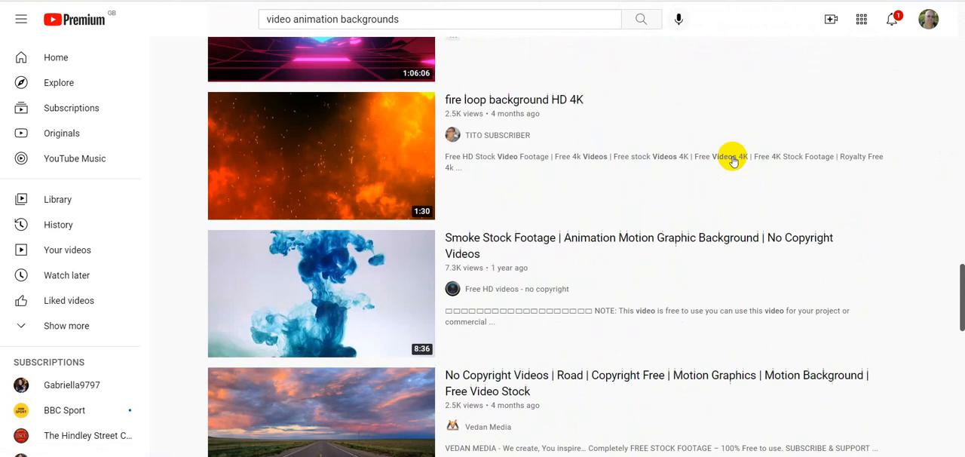
pyautogui.scroll(-3, 733, 160)
pyautogui.scroll(-3, 734, 160)
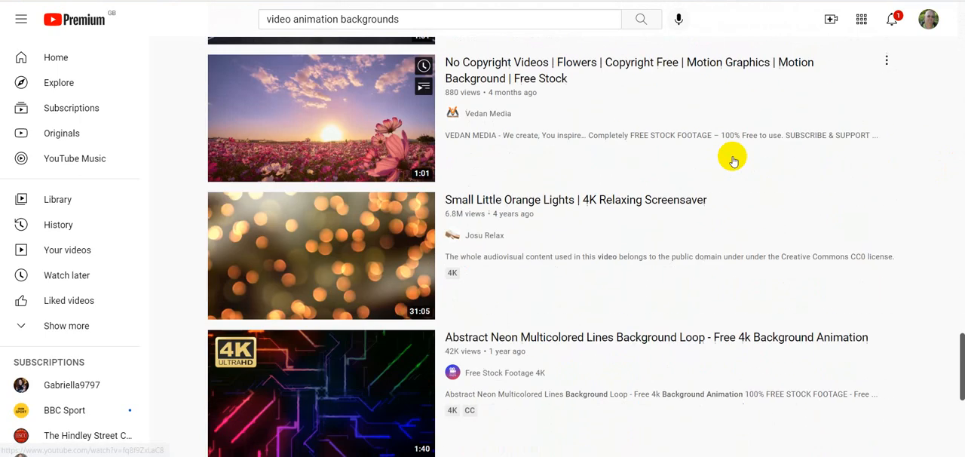
pyautogui.scroll(-7, 733, 160)
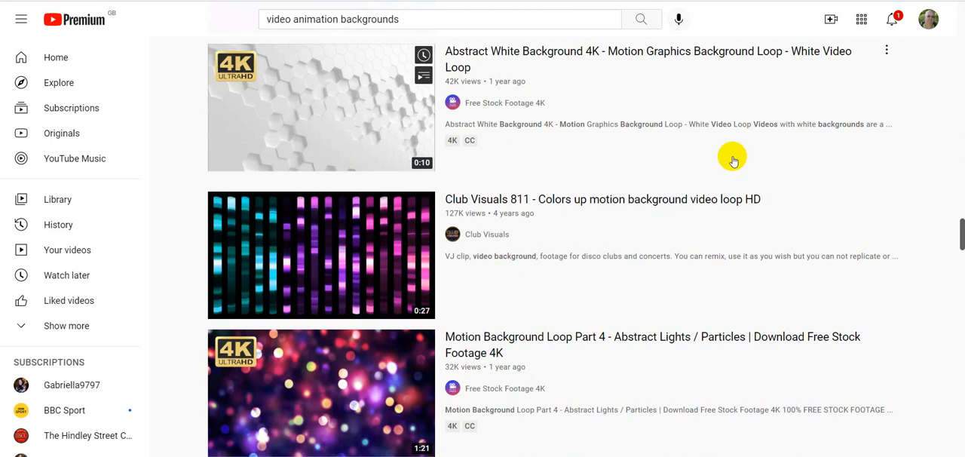
pyautogui.scroll(-7, 733, 160)
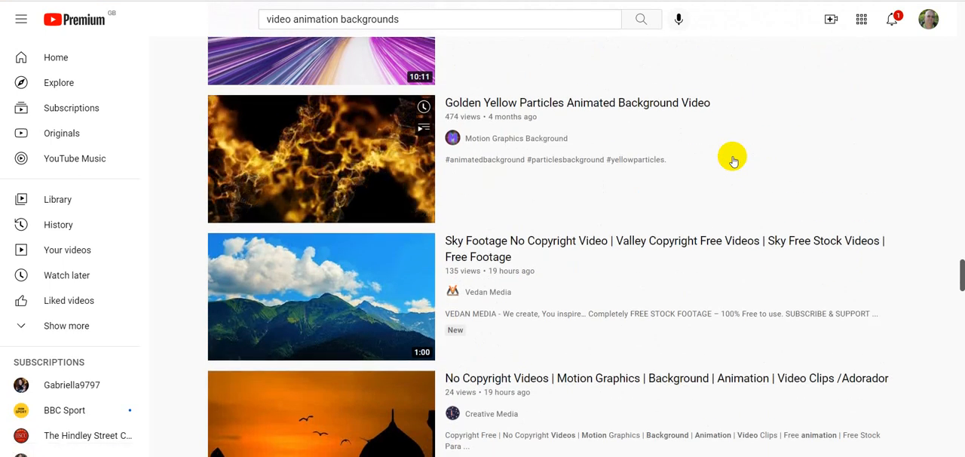
pyautogui.scroll(-2, 733, 160)
pyautogui.scroll(-8, 733, 160)
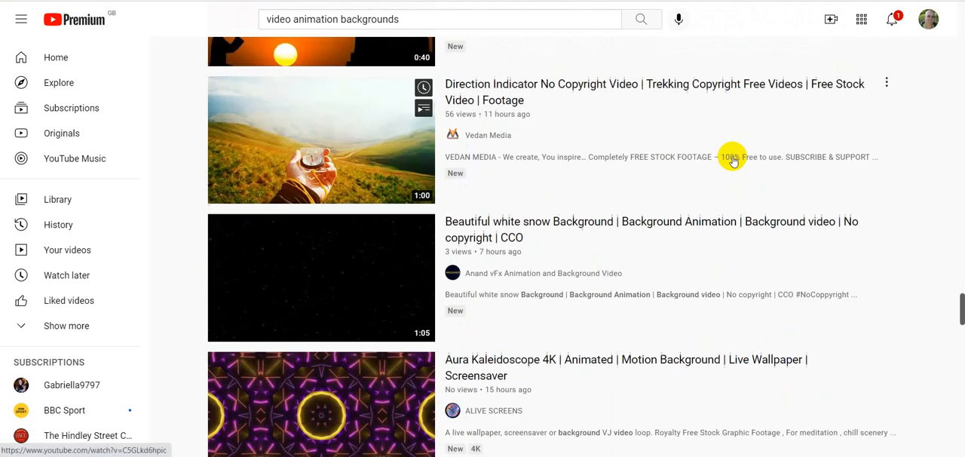
pyautogui.scroll(-4, 734, 159)
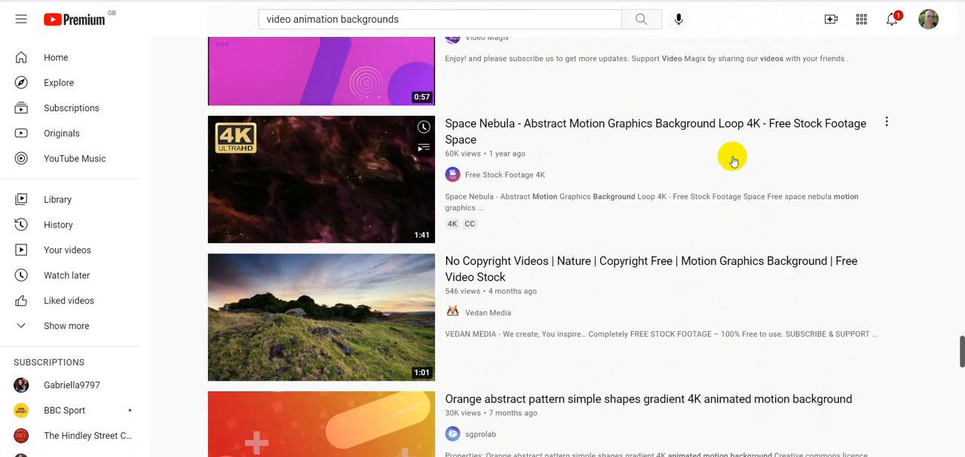
pyautogui.scroll(-2, 733, 160)
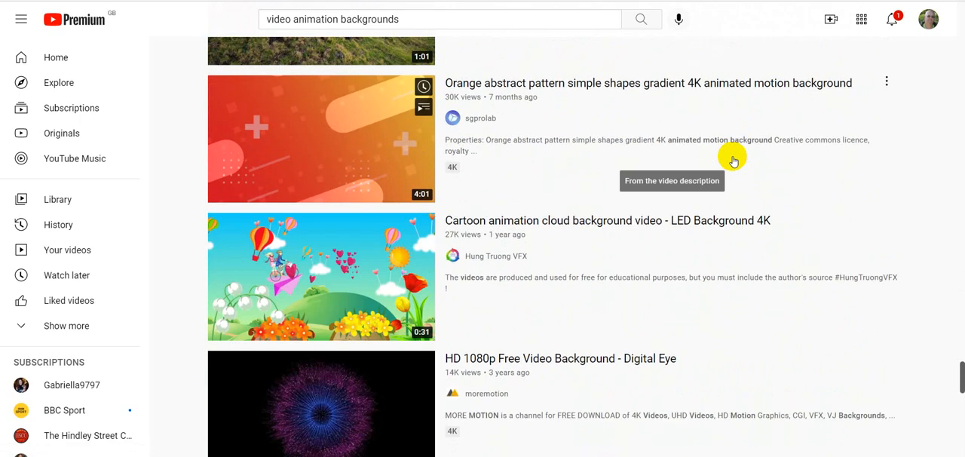
pyautogui.scroll(-4, 733, 159)
pyautogui.scroll(-5, 733, 159)
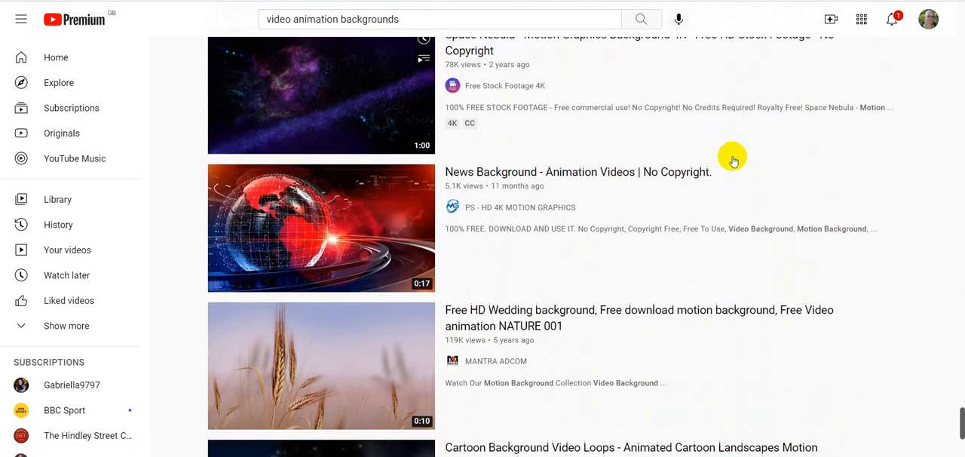
pyautogui.scroll(2, 733, 160)
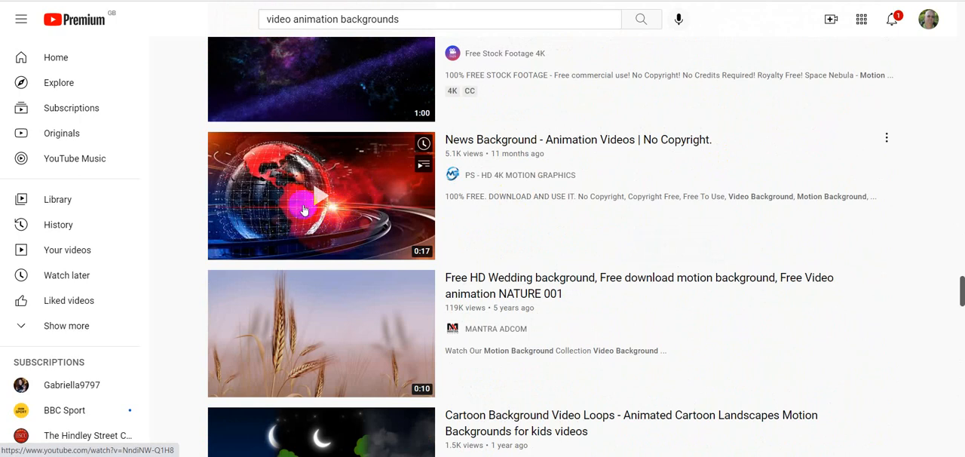
# Step: Open the "News Background - Animation Videos | No Copyright." video and copy the video ID from its web address
pyautogui.click(340, 204)
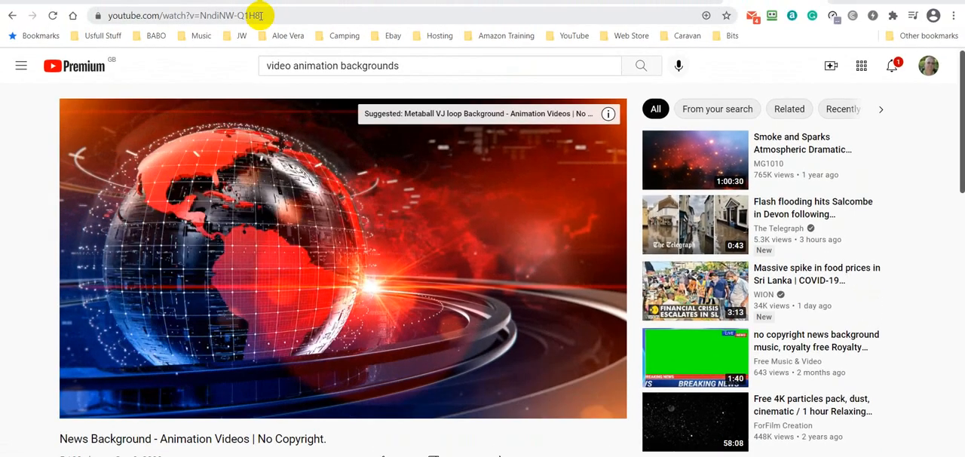
pyautogui.moveTo(261, 15); pyautogui.dragTo(204, 15)
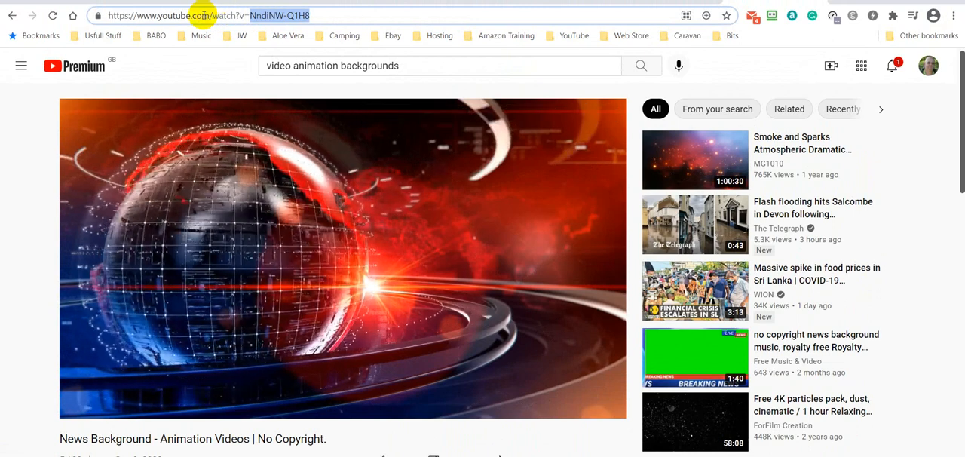
pyautogui.rightClick(278, 15)
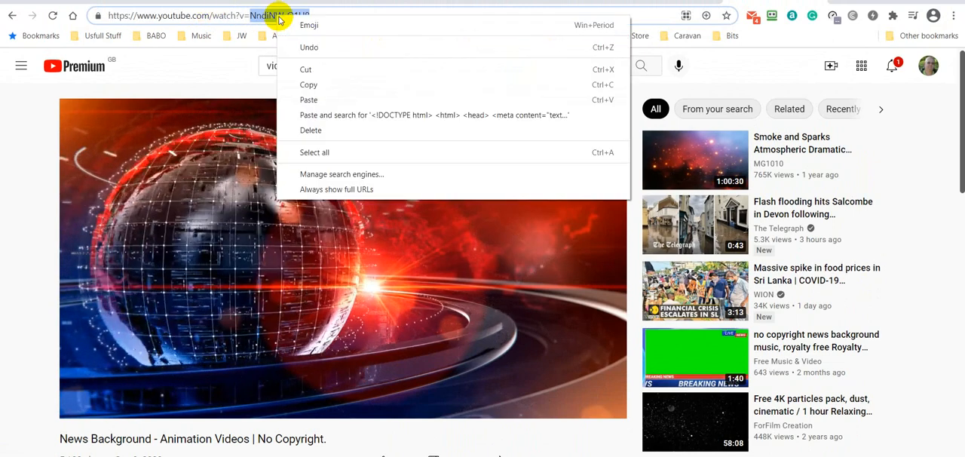
pyautogui.click(316, 85)
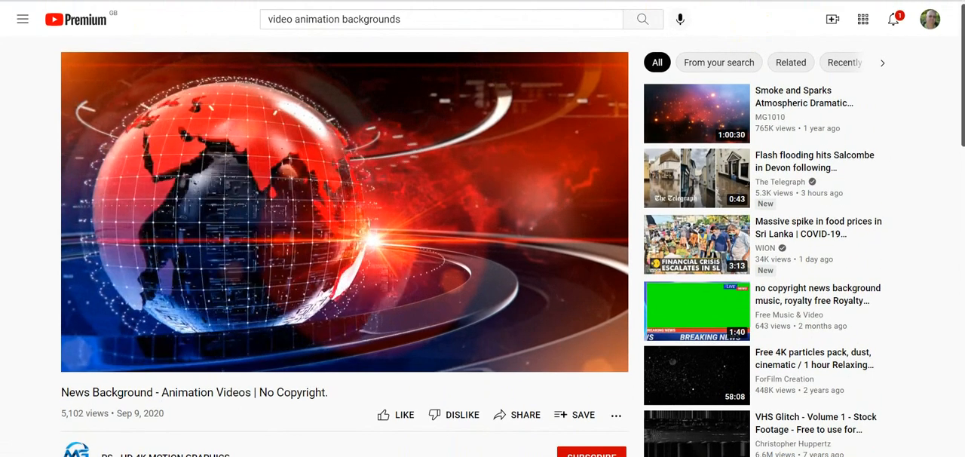
# Step: Switch back to the BABO splash page generator and replace the YouTube Video ID with the copied NndiNW-Q1H8
pyautogui.hotkey('ctrl', 'Tab')
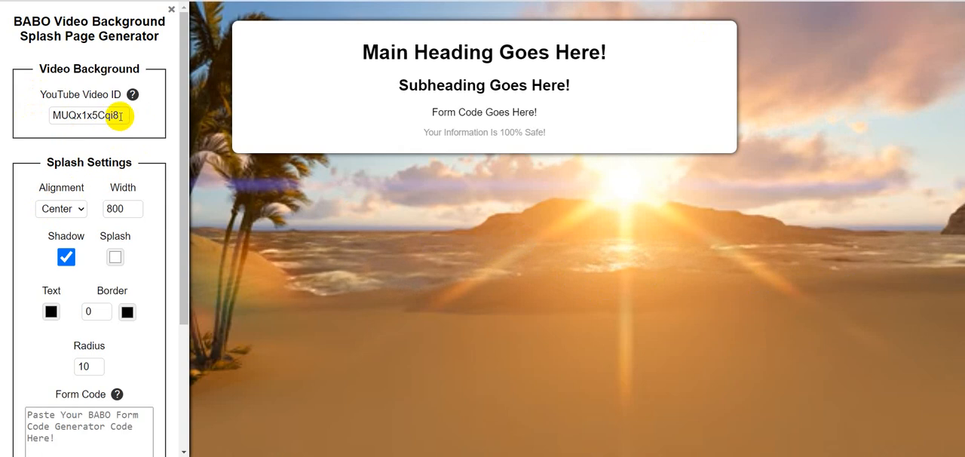
pyautogui.moveTo(121, 116); pyautogui.dragTo(48, 113)
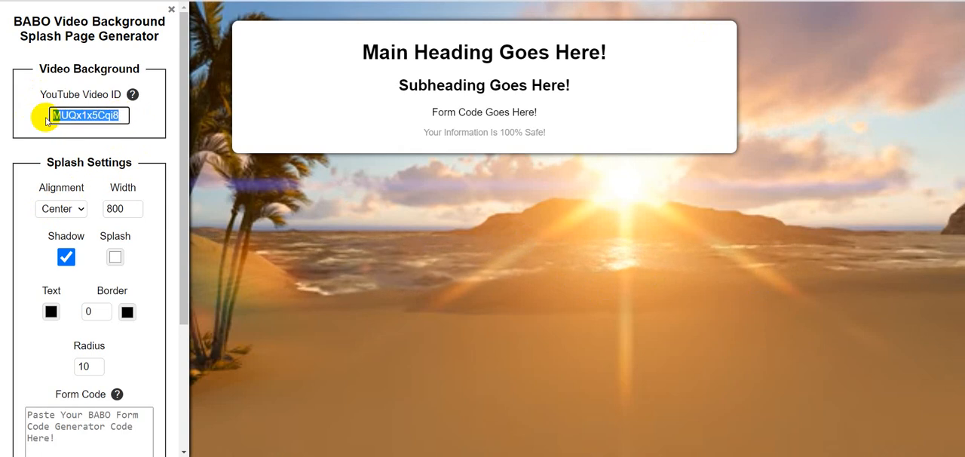
pyautogui.rightClick(90, 116)
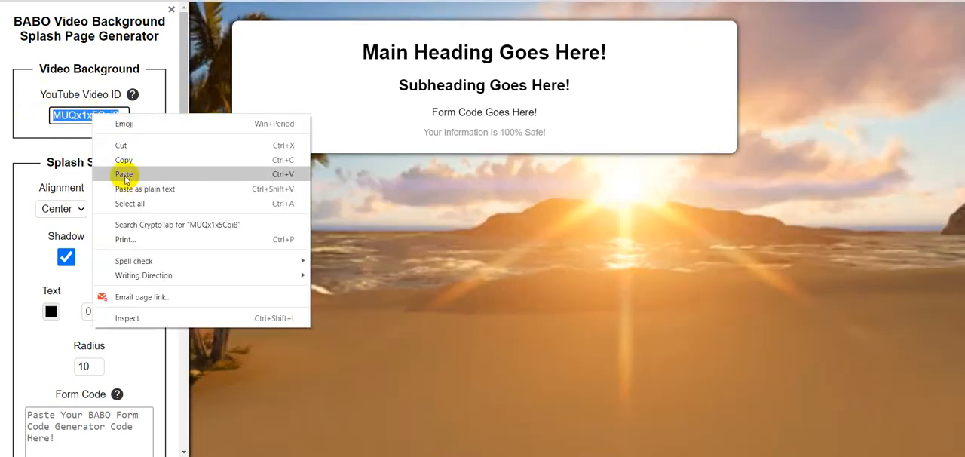
pyautogui.click(124, 174)
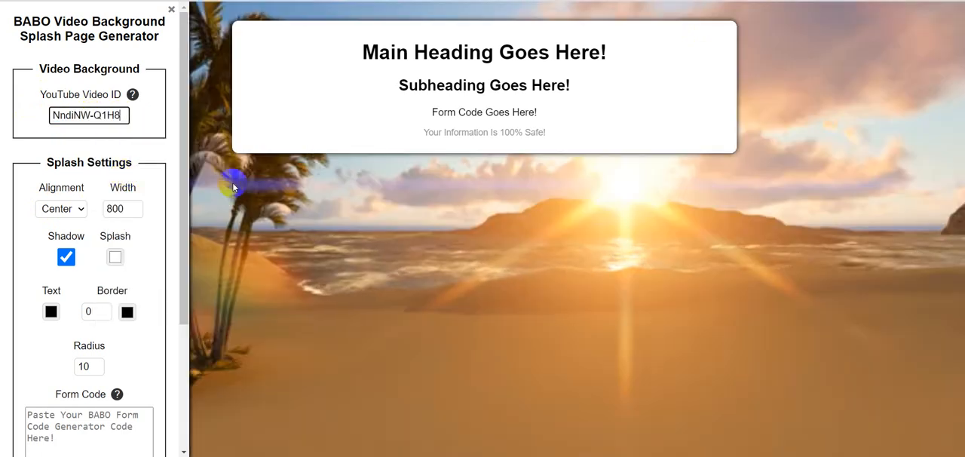
pyautogui.click(164, 150)
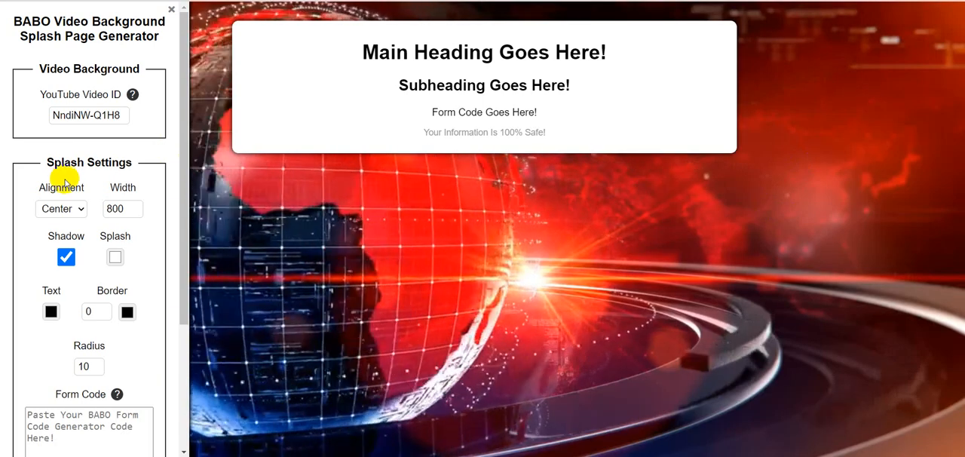
pyautogui.click(357, 174)
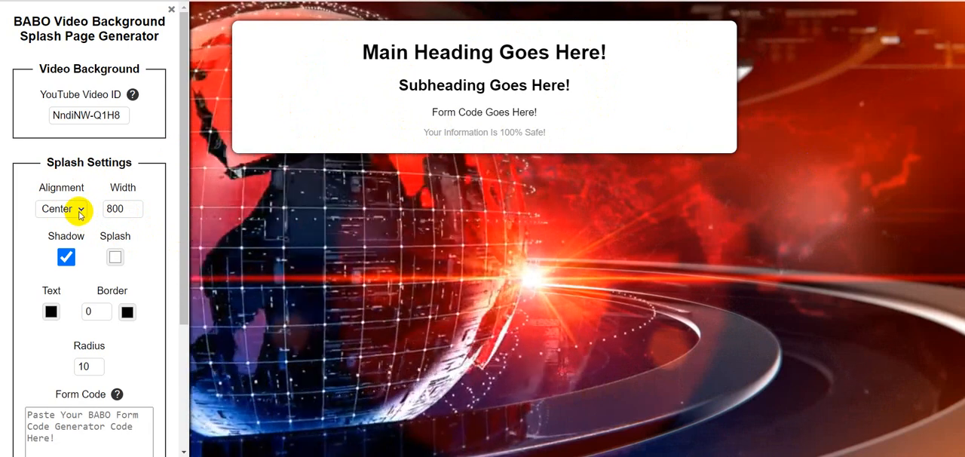
# Step: Try the Left and Center alignments for the splash box and set its alignment to Right
pyautogui.click(79, 211)
pyautogui.click(51, 224)
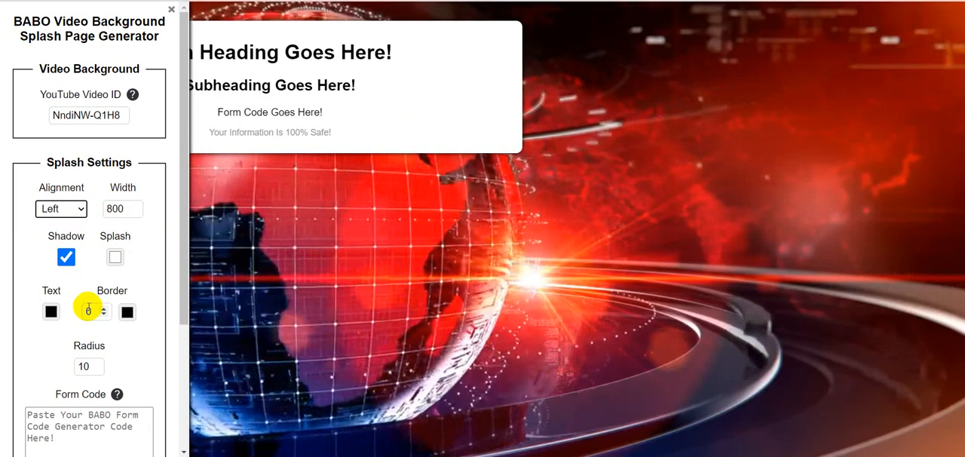
pyautogui.click(73, 209)
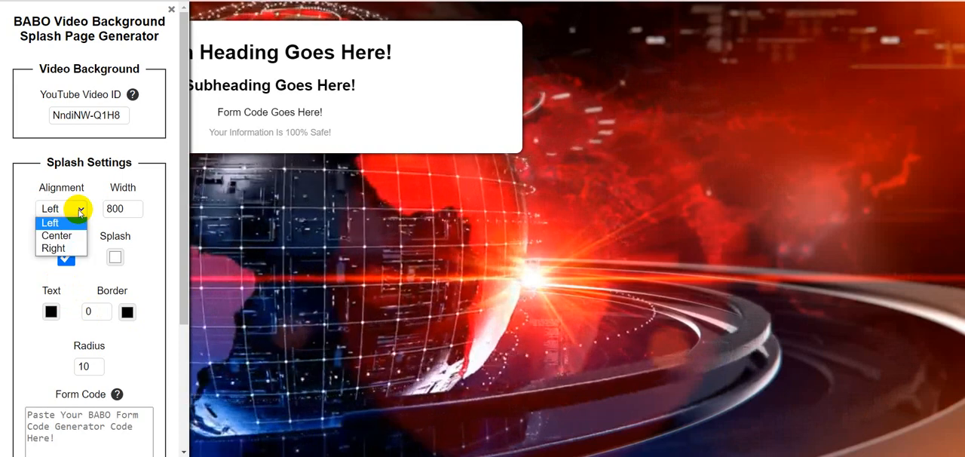
pyautogui.click(64, 249)
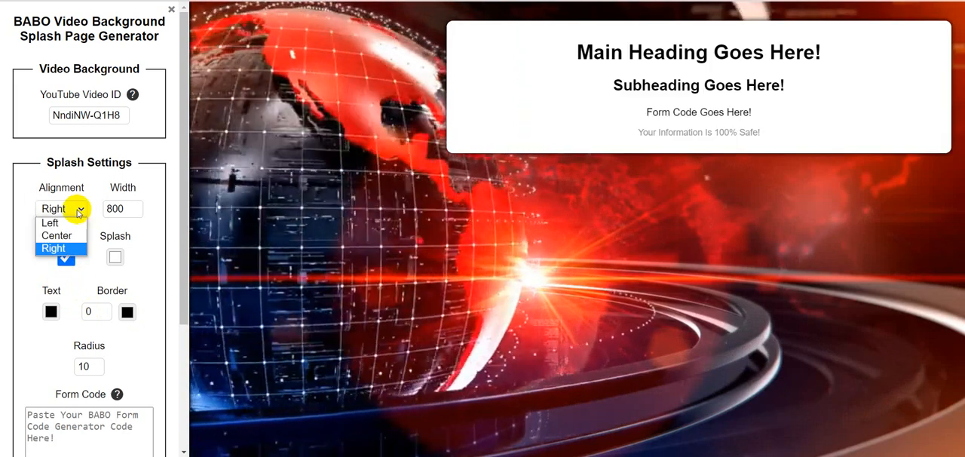
pyautogui.click(57, 236)
pyautogui.click(79, 218)
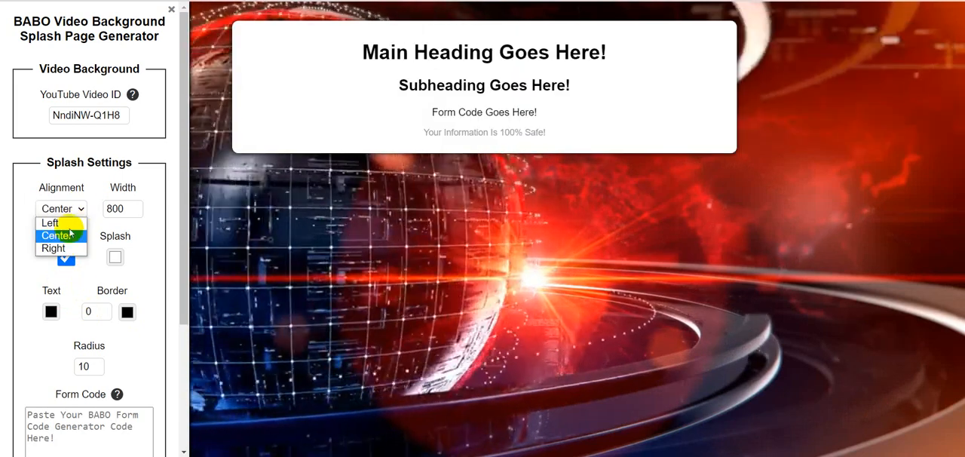
pyautogui.click(64, 249)
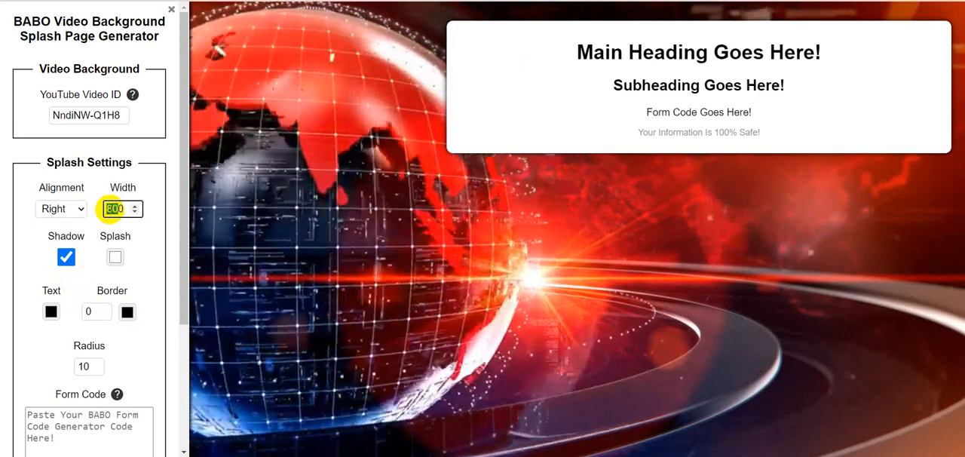
# Step: Try a splash box width of 750 and settle on a width of 700
pyautogui.write('50')
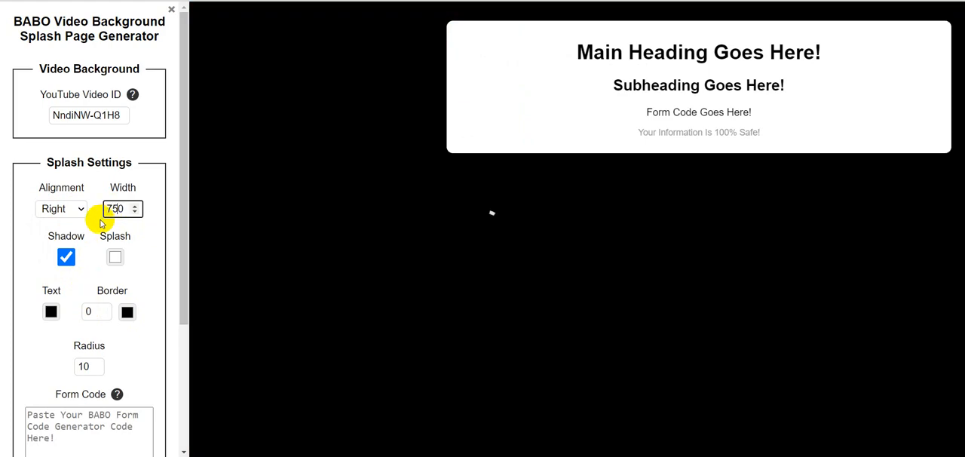
pyautogui.click(145, 220)
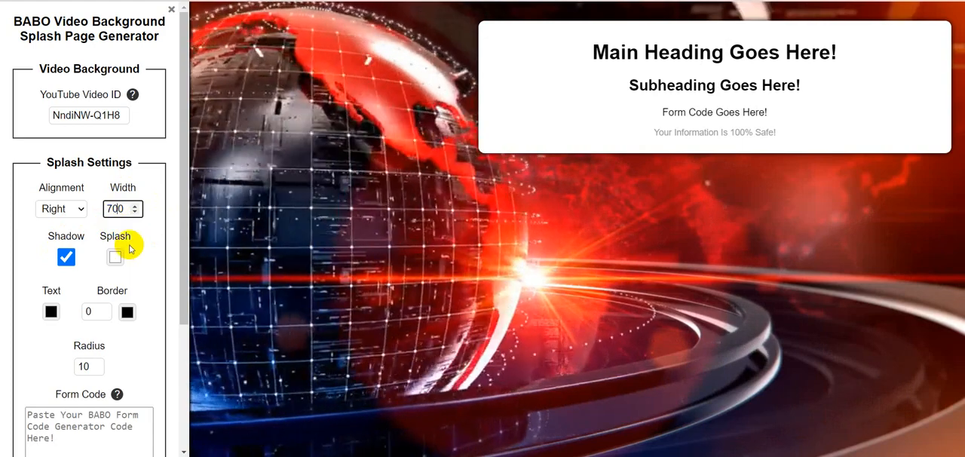
pyautogui.click(153, 233)
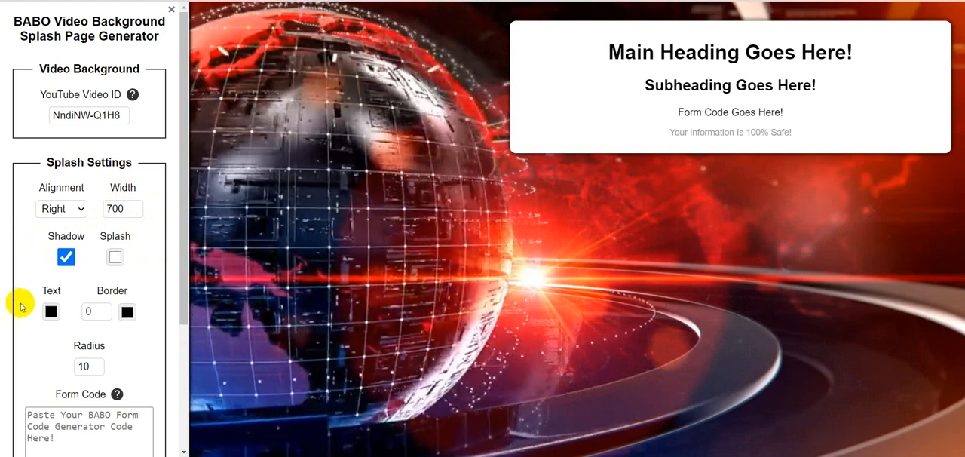
# Step: Try the splash box without its shadow and switch the shadow back on
pyautogui.click(66, 258)
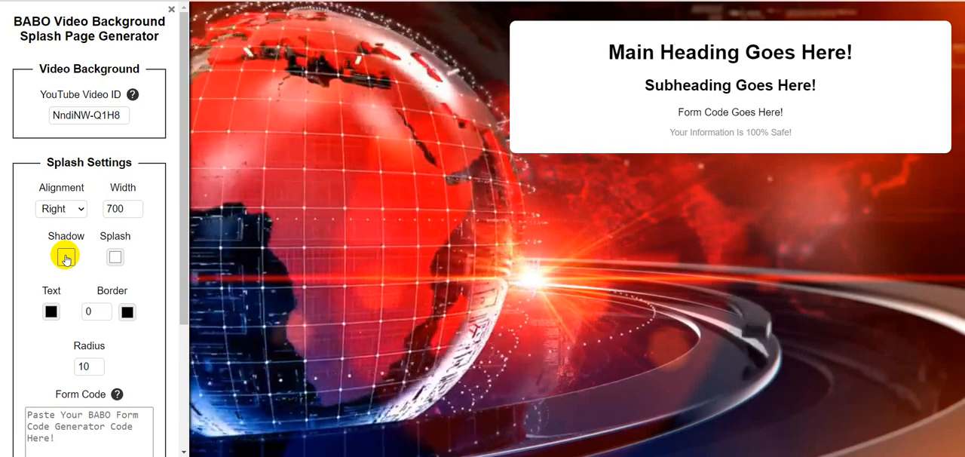
pyautogui.click(66, 258)
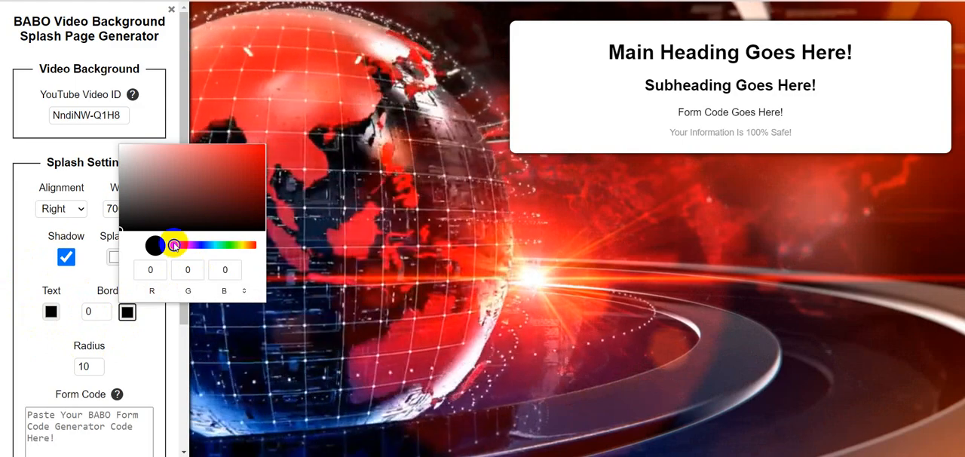
# Step: Give the splash box a border of size 6 in pure red, RGB 255, 0, 0
pyautogui.moveTo(175, 245); pyautogui.dragTo(181, 245)
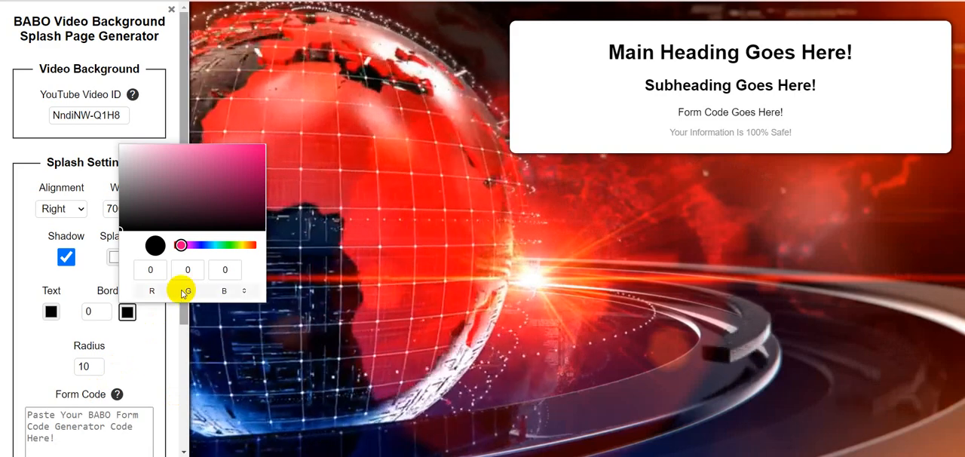
pyautogui.click(313, 319)
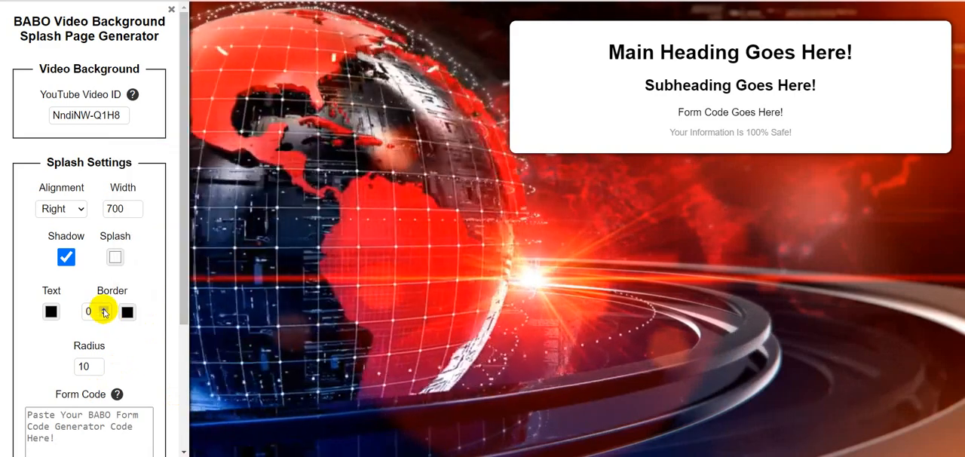
pyautogui.click(103, 308)
pyautogui.click(103, 309)
pyautogui.click(103, 308)
pyautogui.click(103, 309)
pyautogui.click(103, 309)
pyautogui.click(104, 309)
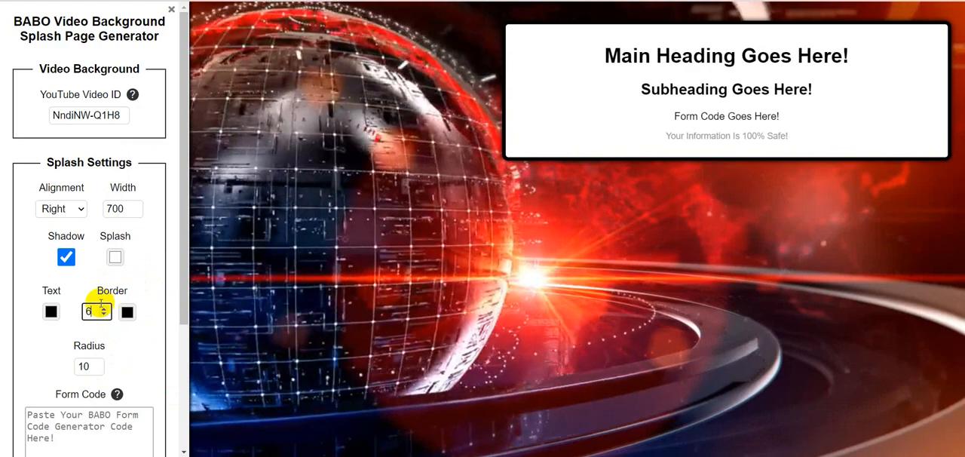
pyautogui.click(127, 312)
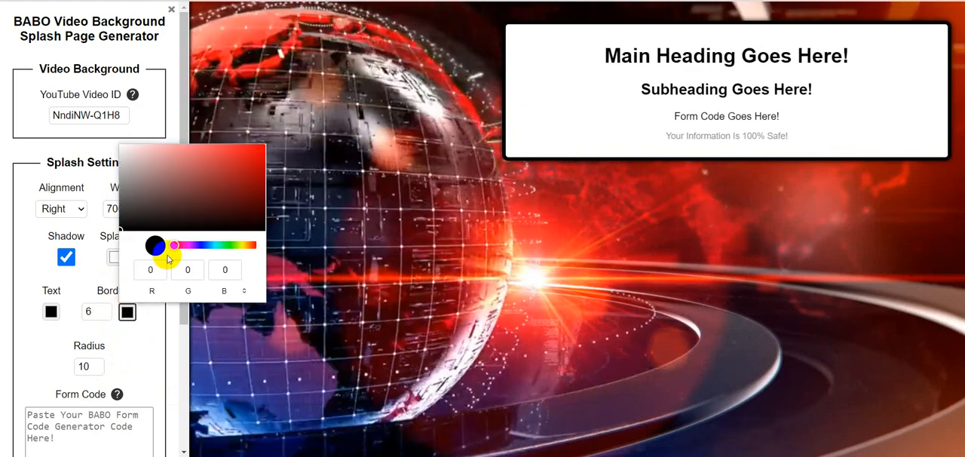
pyautogui.moveTo(255, 152); pyautogui.dragTo(270, 141)
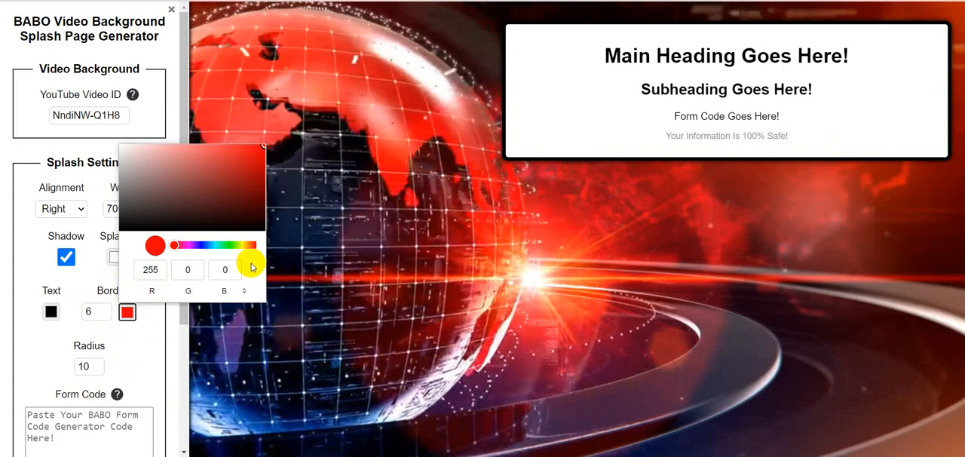
pyautogui.click(423, 292)
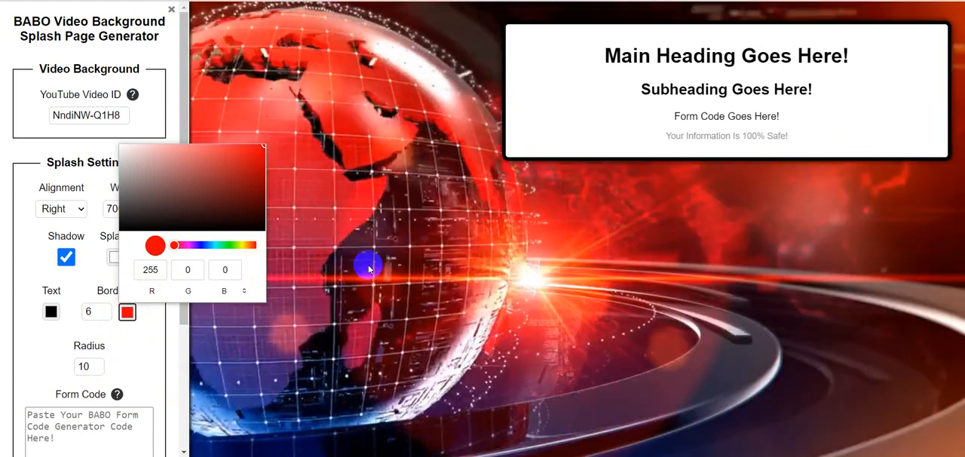
pyautogui.click(366, 263)
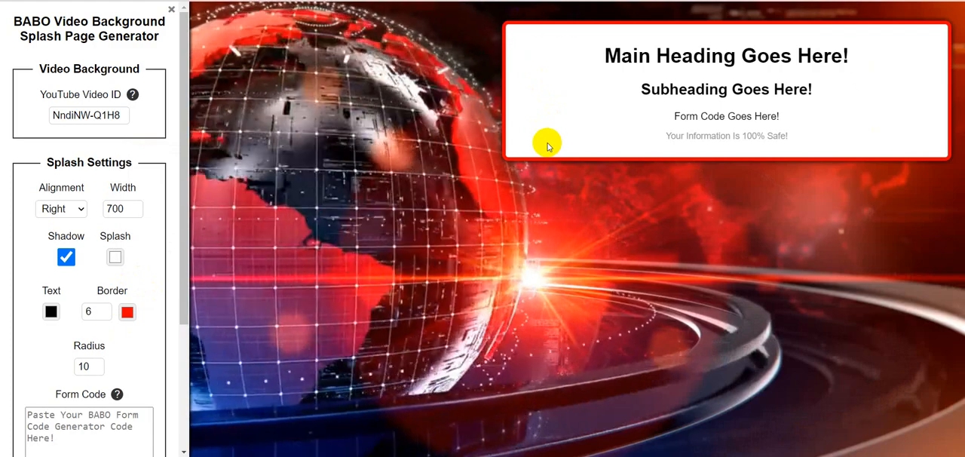
# Step: Try a corner radius of 3 for the splash box and settle on a radius of 18
pyautogui.click(95, 371)
pyautogui.click(95, 371)
pyautogui.click(95, 370)
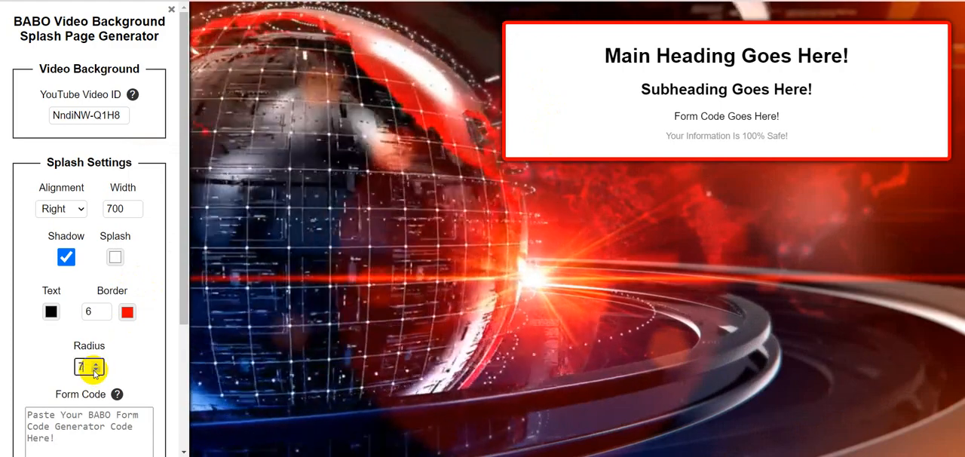
pyautogui.click(95, 371)
pyautogui.click(95, 370)
pyautogui.click(95, 370)
pyautogui.click(95, 370)
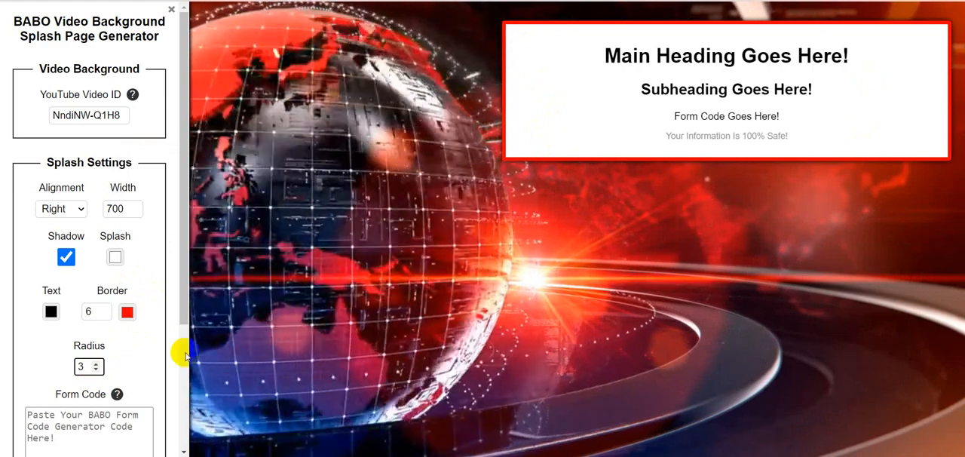
pyautogui.click(96, 364)
pyautogui.click(96, 363)
pyautogui.click(96, 364)
pyautogui.click(96, 363)
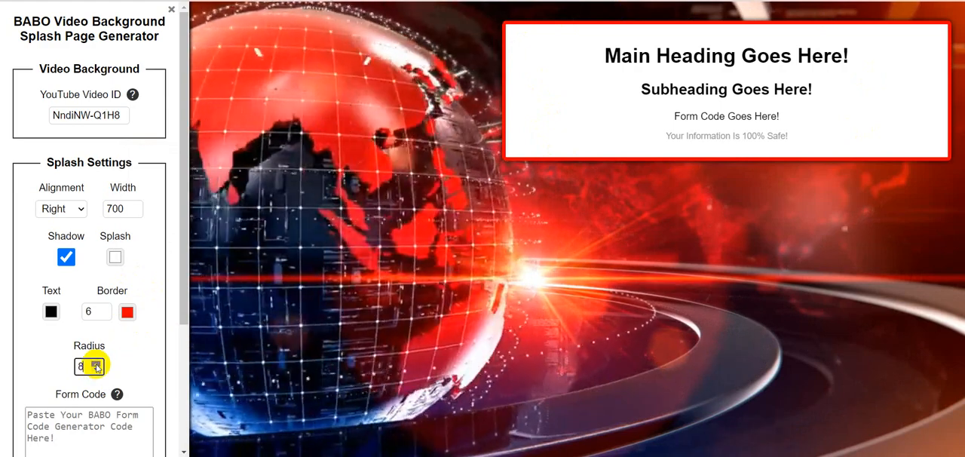
pyautogui.click(96, 363)
pyautogui.click(96, 363)
pyautogui.click(96, 363)
pyautogui.click(96, 363)
pyautogui.click(96, 363)
pyautogui.click(96, 363)
pyautogui.click(96, 363)
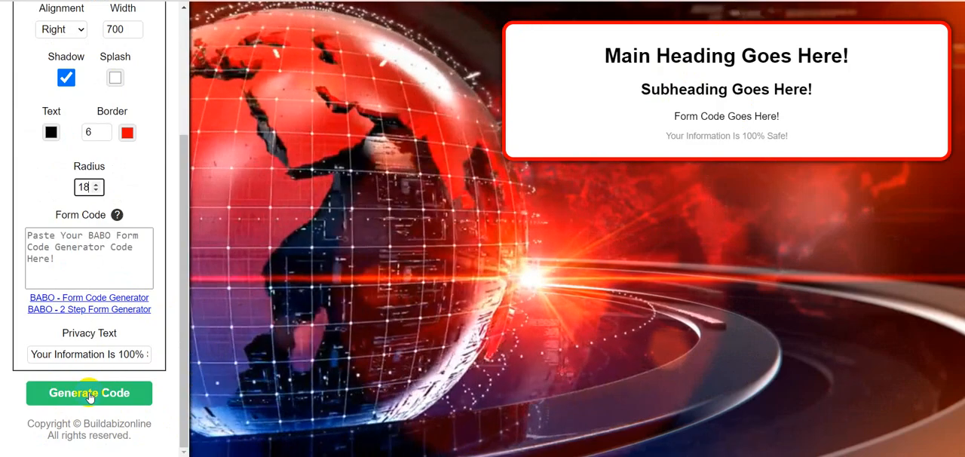
# Step: Open the BABO Form Code Generator page and look over its form and button settings
pyautogui.click(89, 395)
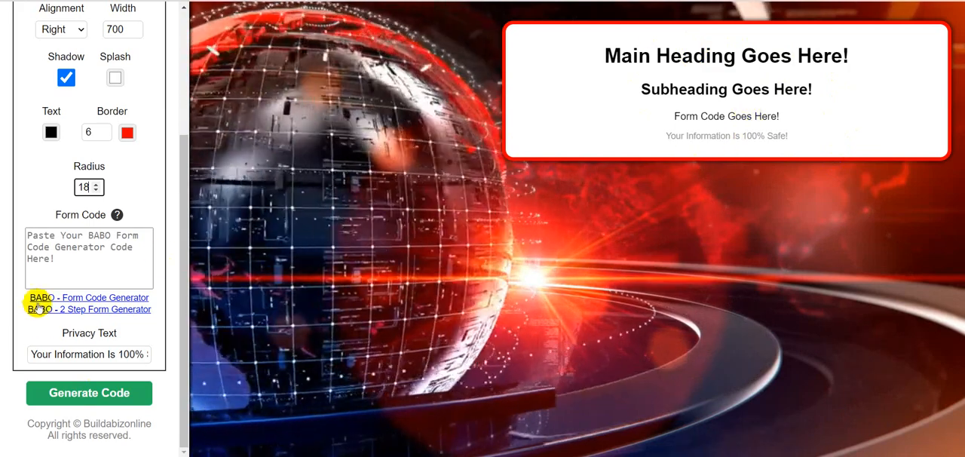
pyautogui.click(101, 301)
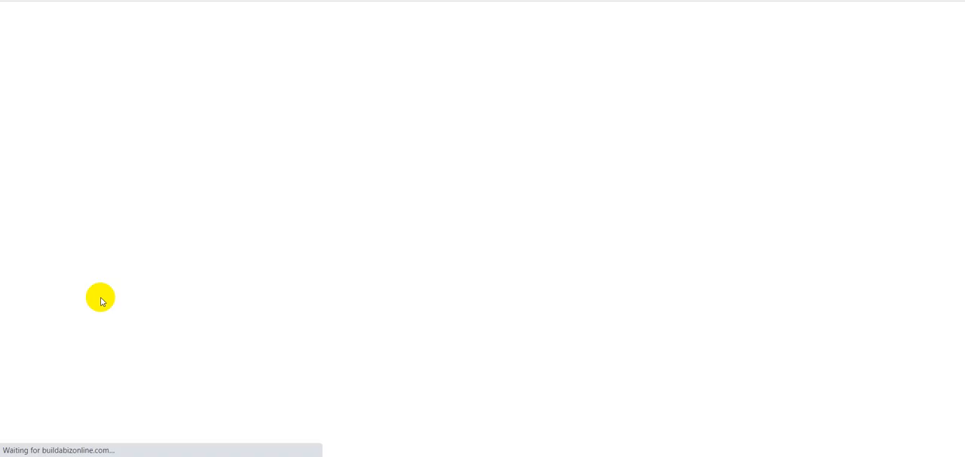
pyautogui.scroll(-1, 872, 229)
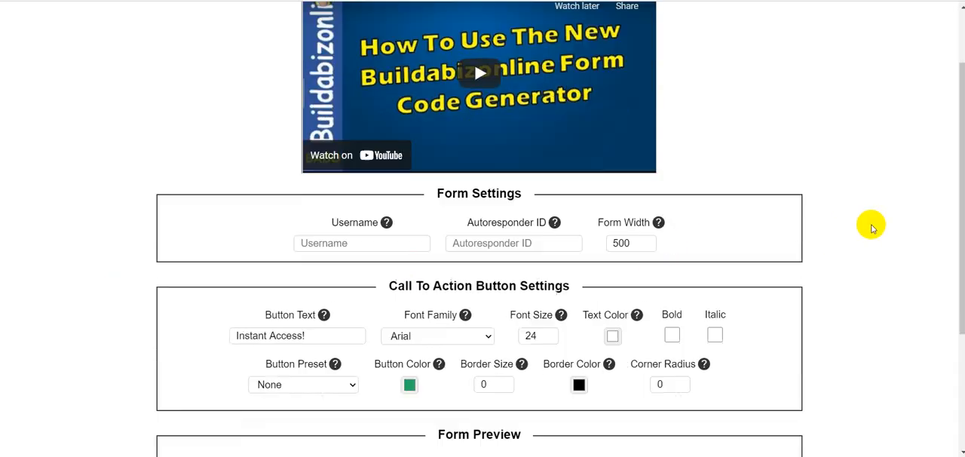
pyautogui.scroll(-3, 872, 229)
pyautogui.scroll(4, 873, 229)
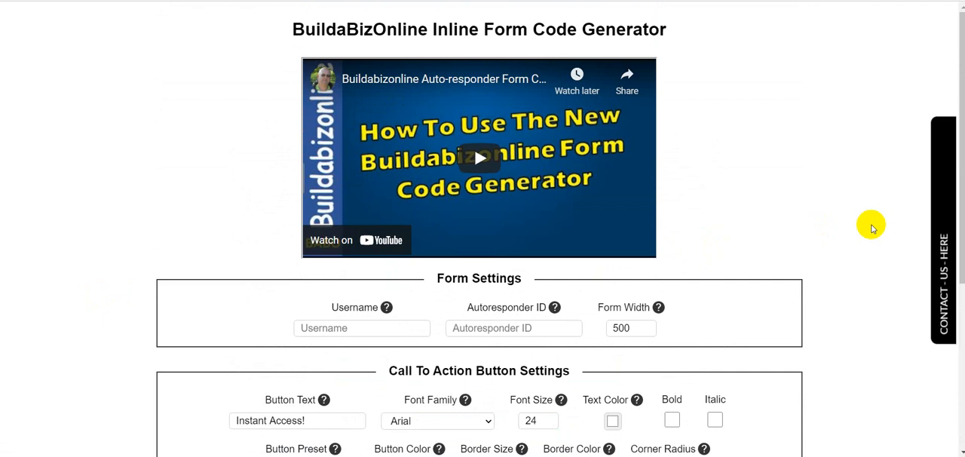
pyautogui.scroll(-4, 873, 228)
pyautogui.scroll(4, 873, 228)
# Step: Set the form's username to buildabiz and its autoresponder ID to 1234
pyautogui.scroll(-2, 873, 229)
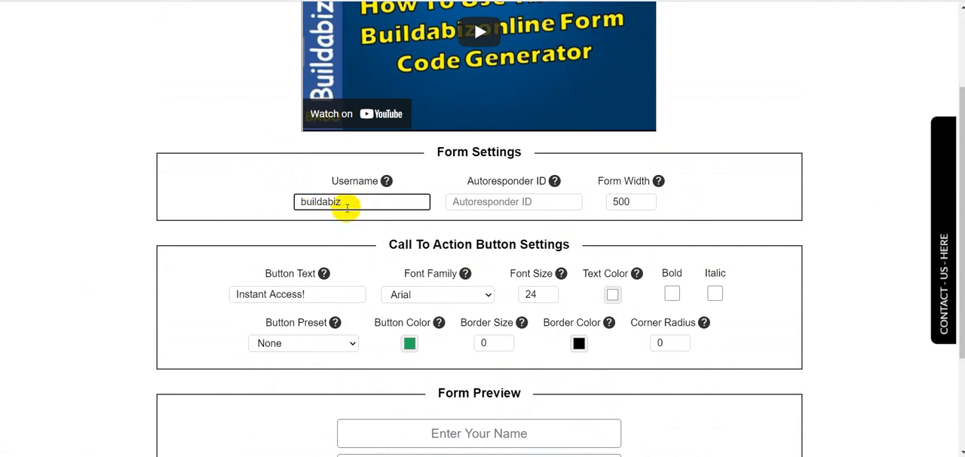
pyautogui.click(543, 202)
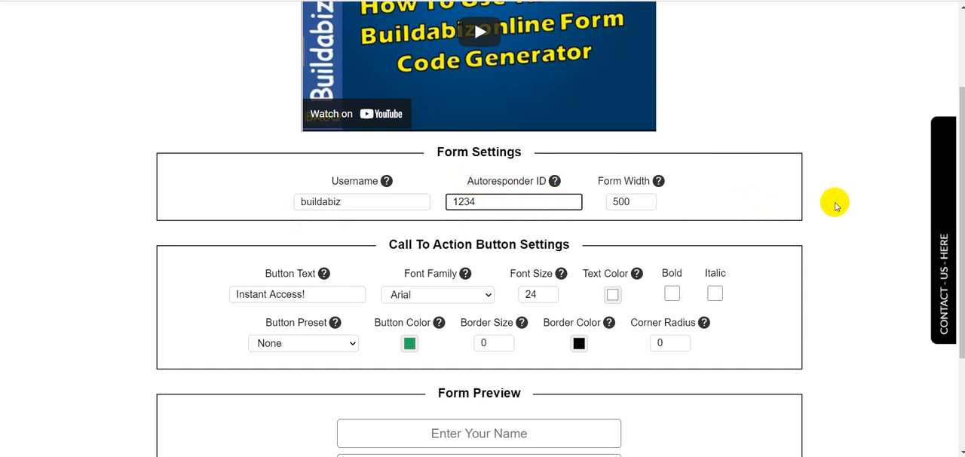
pyautogui.click(832, 204)
# Step: Change the call to action button's color to bright red, RGB 252, 3, 3
pyautogui.scroll(-2, 798, 219)
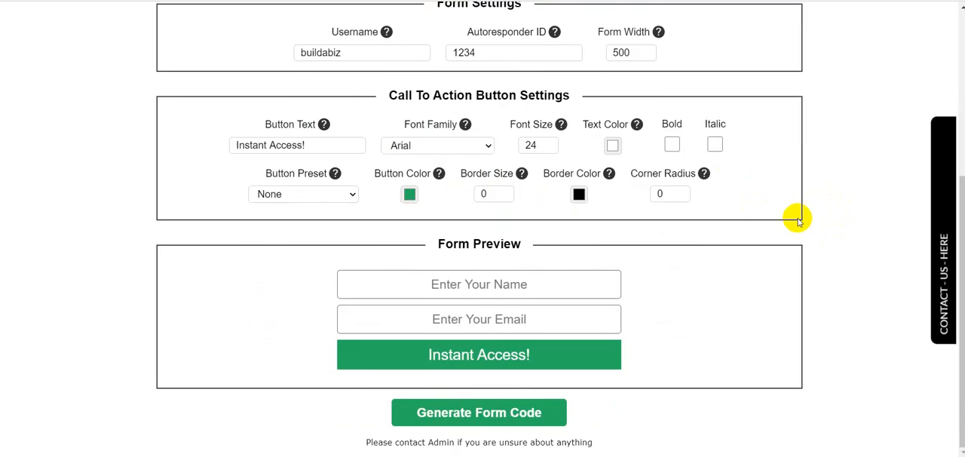
pyautogui.click(409, 195)
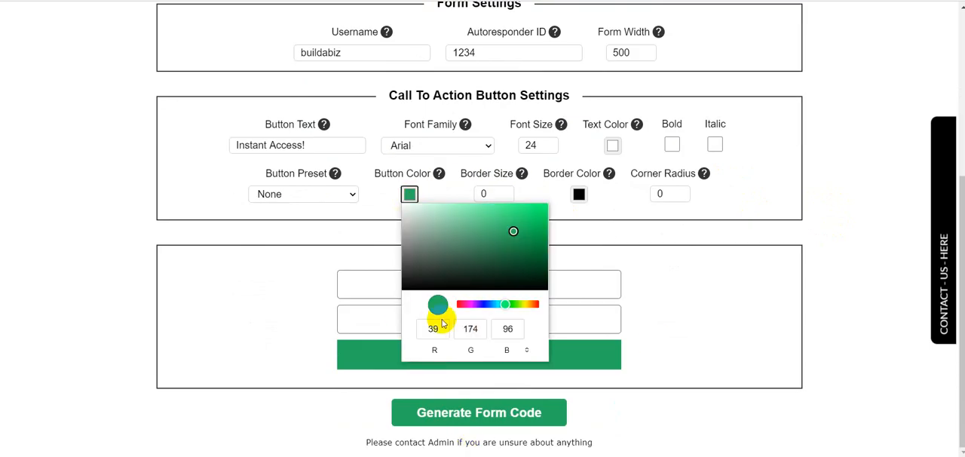
pyautogui.moveTo(505, 304); pyautogui.dragTo(543, 309)
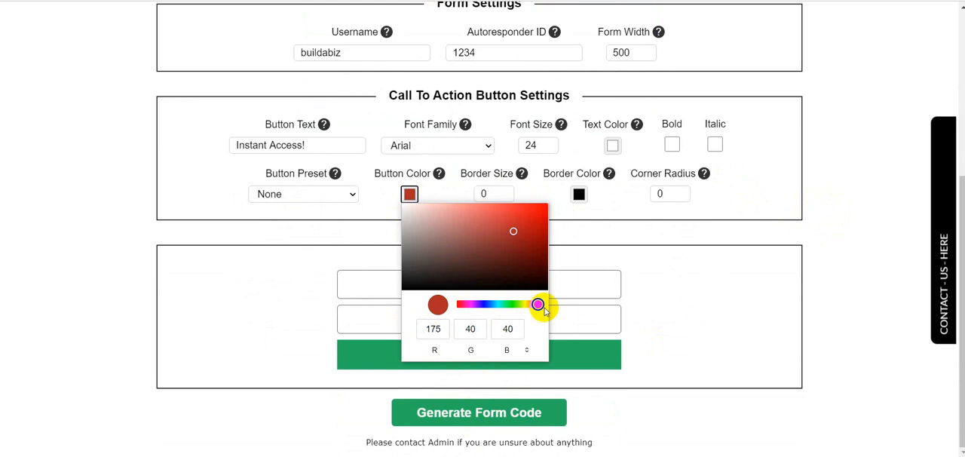
pyautogui.moveTo(548, 280)
pyautogui.mouseDown()
pyautogui.moveTo(518, 237)
pyautogui.moveTo(545, 206)
pyautogui.mouseUp()
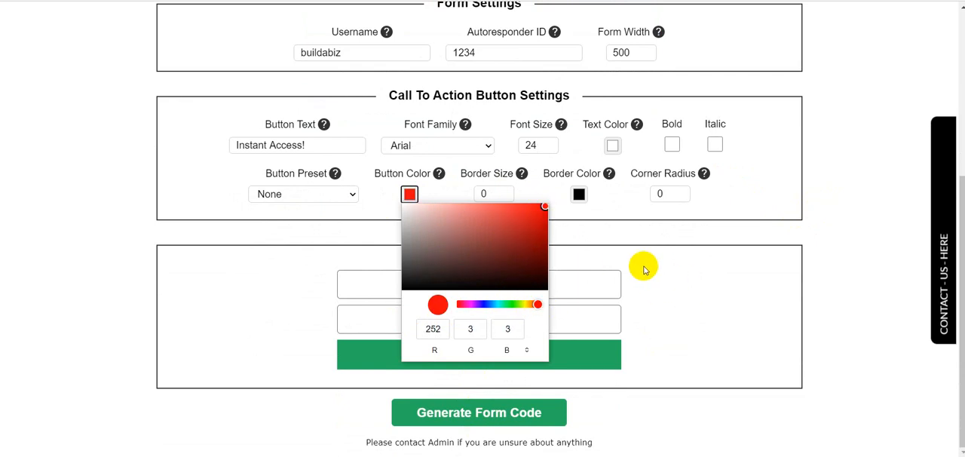
pyautogui.click(645, 270)
pyautogui.click(474, 361)
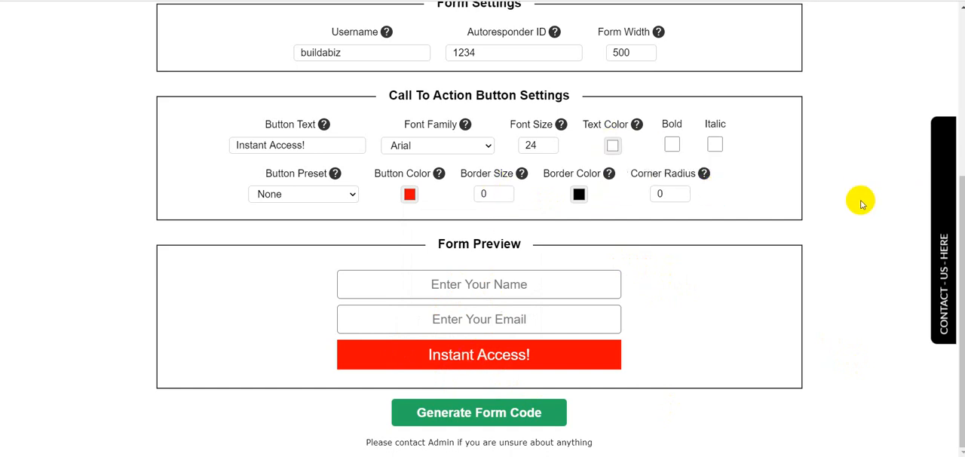
# Step: Generate and copy the form code, and paste it as the Form Code in the splash page generator
pyautogui.click(486, 414)
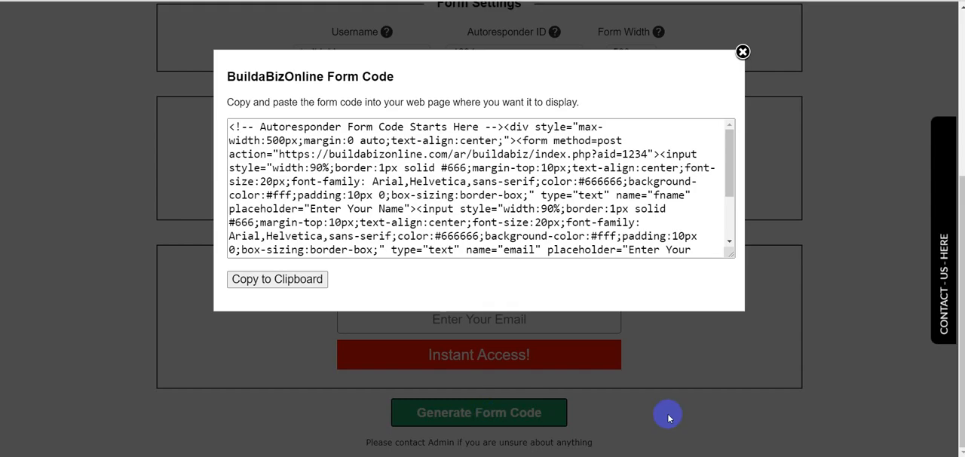
pyautogui.click(278, 279)
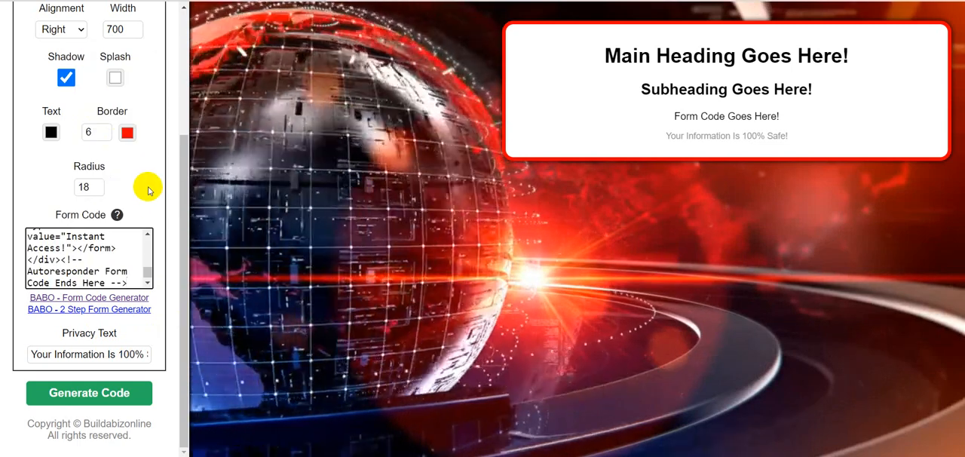
pyautogui.click(148, 191)
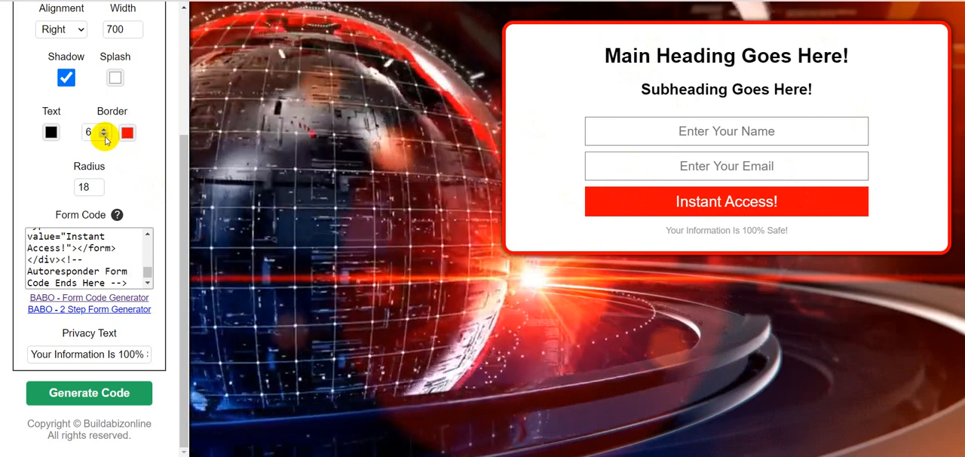
# Step: Reduce the splash box border size to 3 and turn off the box's shadow
pyautogui.click(105, 136)
pyautogui.click(105, 135)
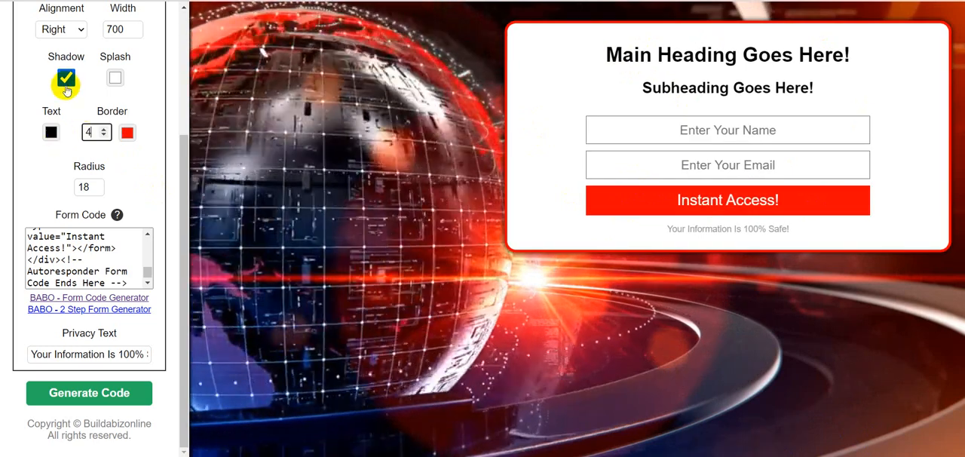
pyautogui.click(66, 78)
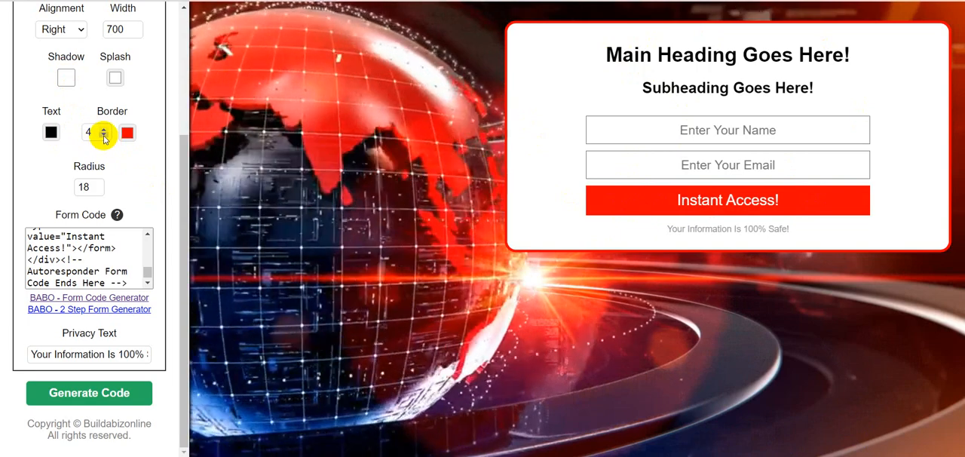
pyautogui.click(104, 136)
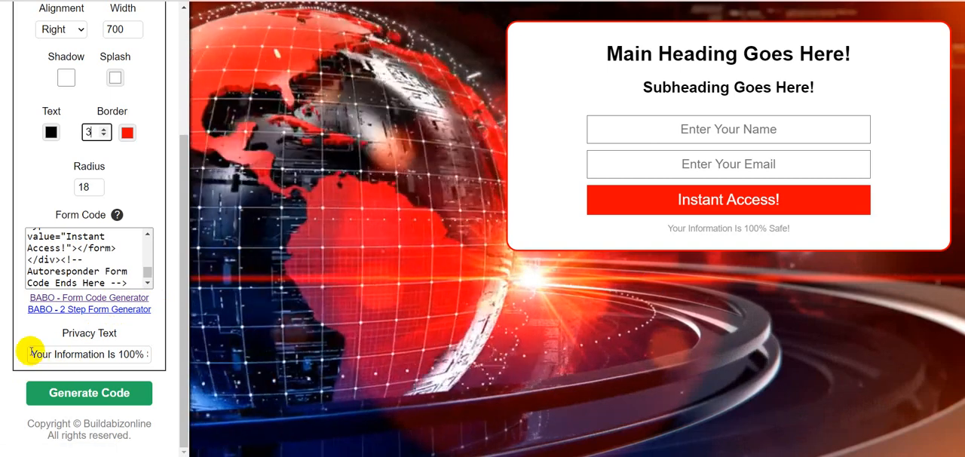
# Step: Change the privacy text to "Your Information Is 100% Safe With Us!"
pyautogui.click(30, 353)
pyautogui.tripleClick(29, 353)
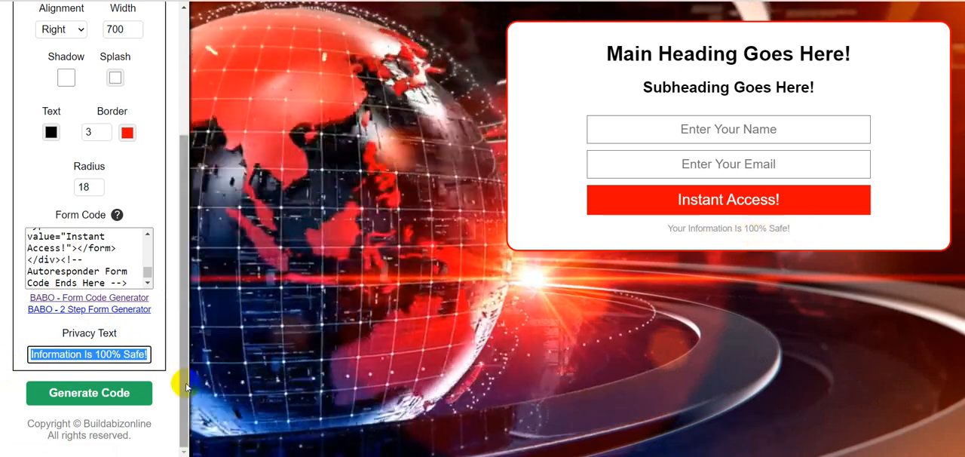
pyautogui.click(149, 356)
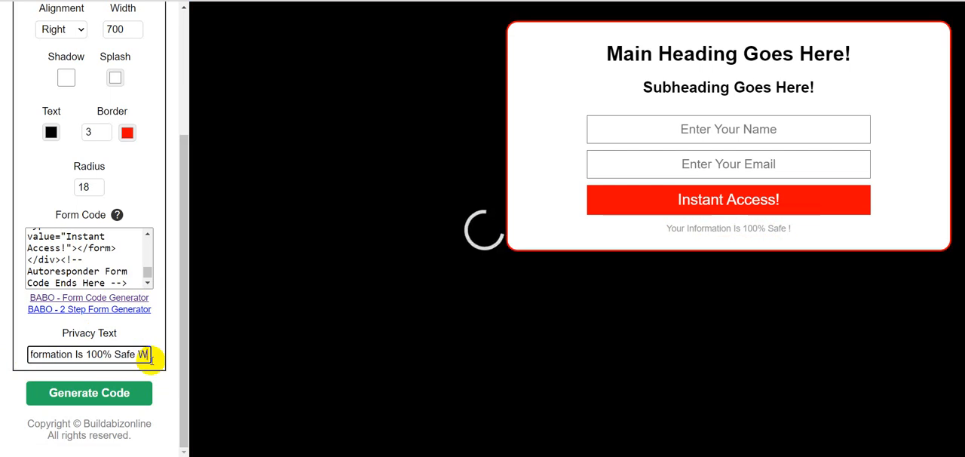
pyautogui.write('With I')
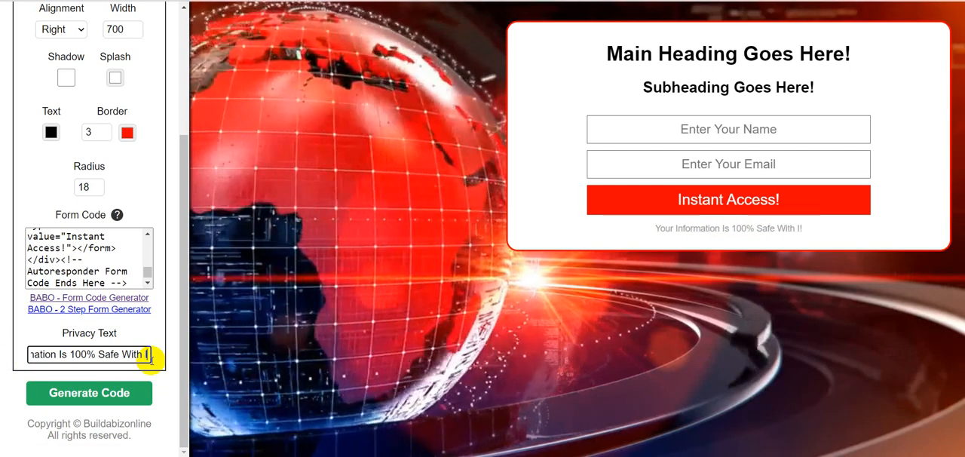
pyautogui.press('BackSpace')
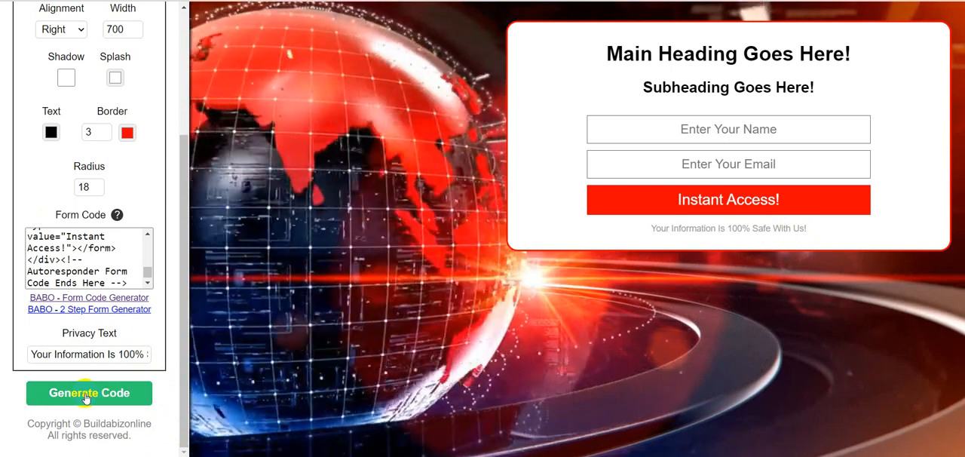
# Step: Generate the video background splash page code and copy it to the clipboard
pyautogui.click(85, 395)
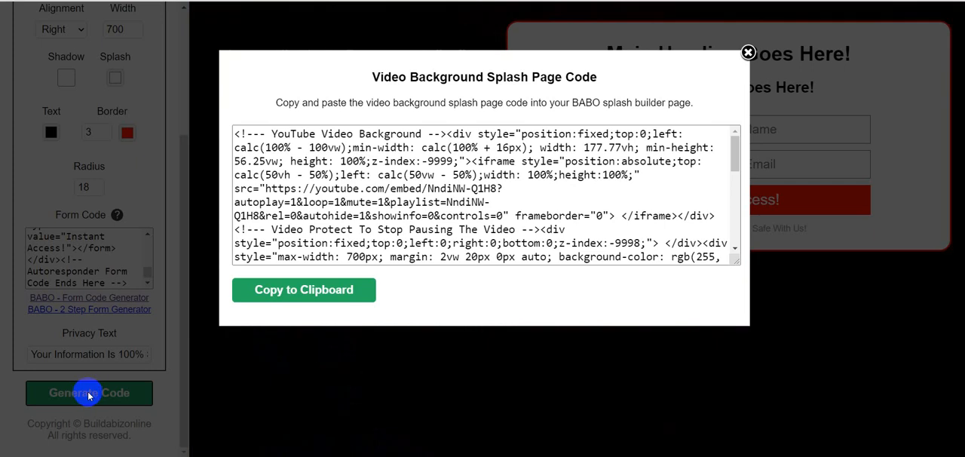
pyautogui.click(312, 292)
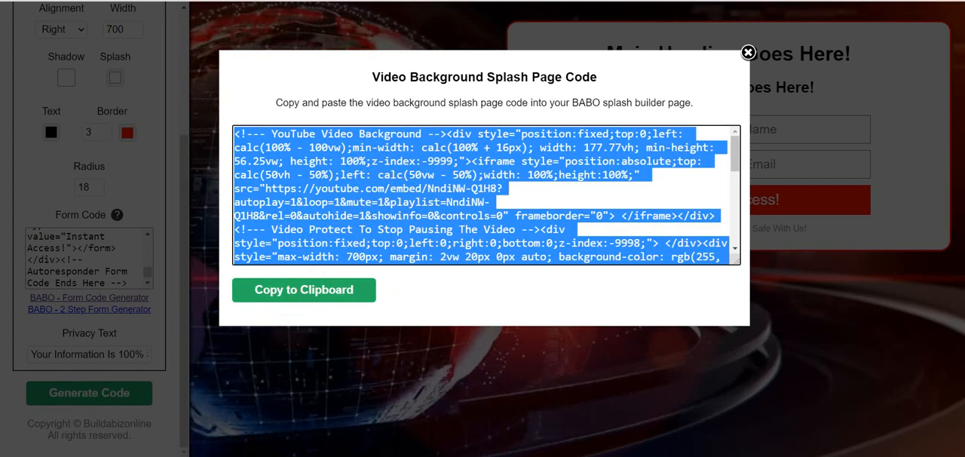
# Step: Log in to the Buildabizonline members area in a new browser tab using the saved username and password
pyautogui.hotkey('ctrl', 't')
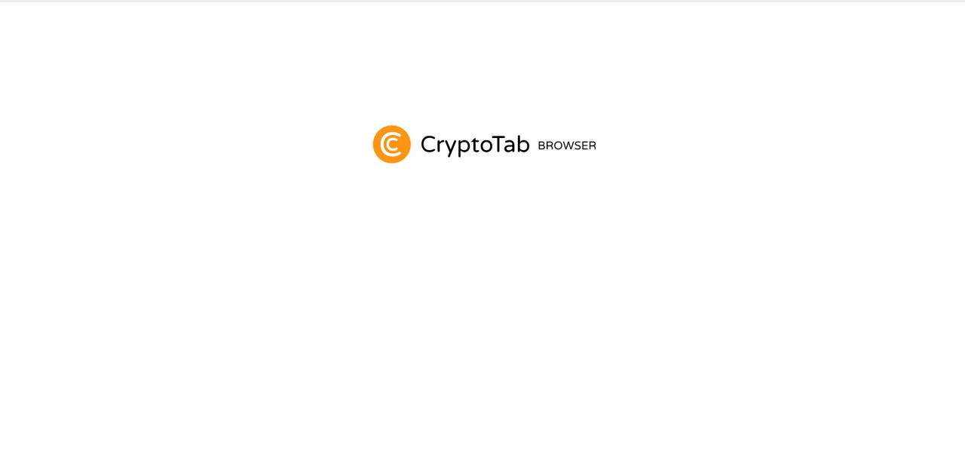
pyautogui.click(775, 1)
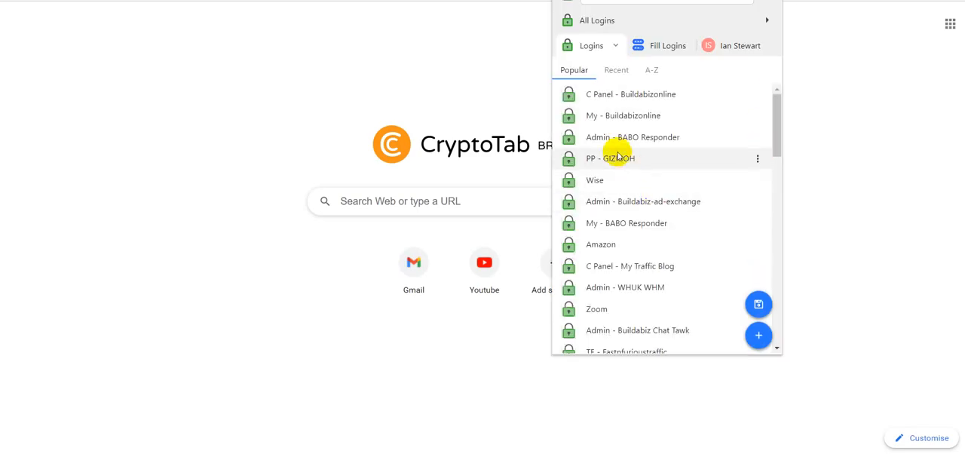
pyautogui.click(626, 118)
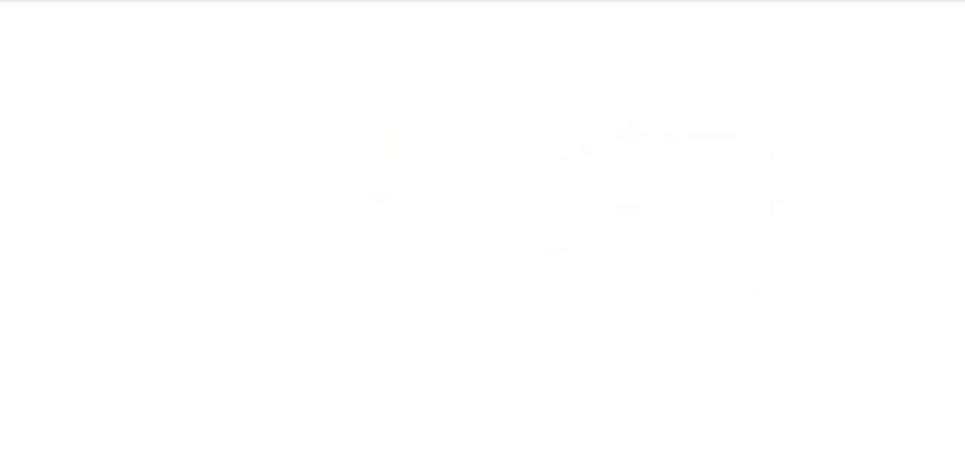
pyautogui.press('Return')
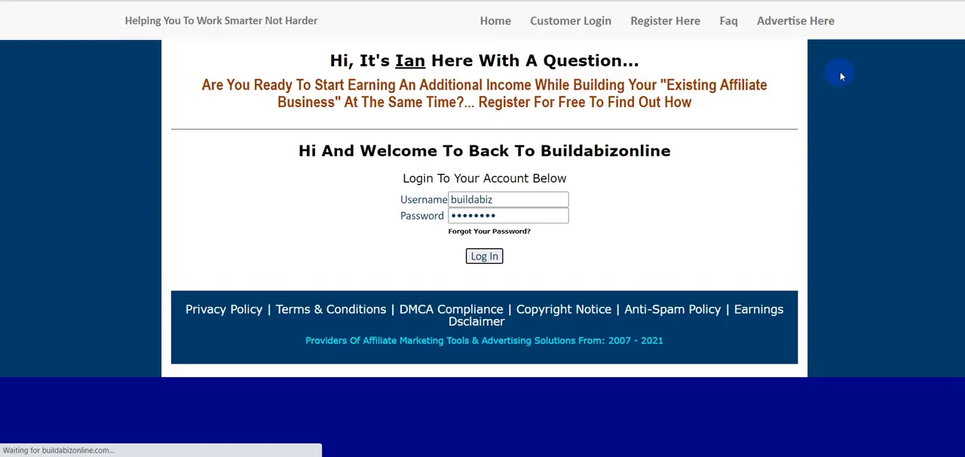
# Step: Open the Splash Page Generator from the pro member tools
pyautogui.moveTo(571, 51)
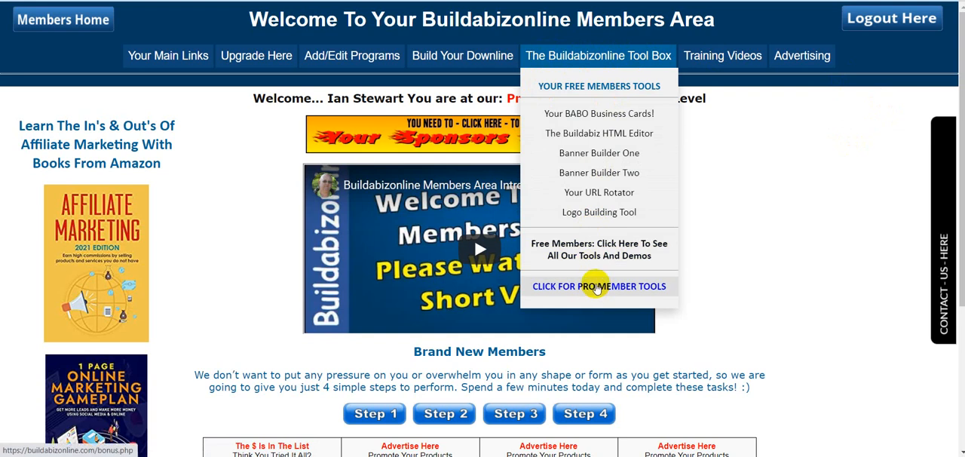
pyautogui.click(598, 288)
pyautogui.scroll(-6, 785, 266)
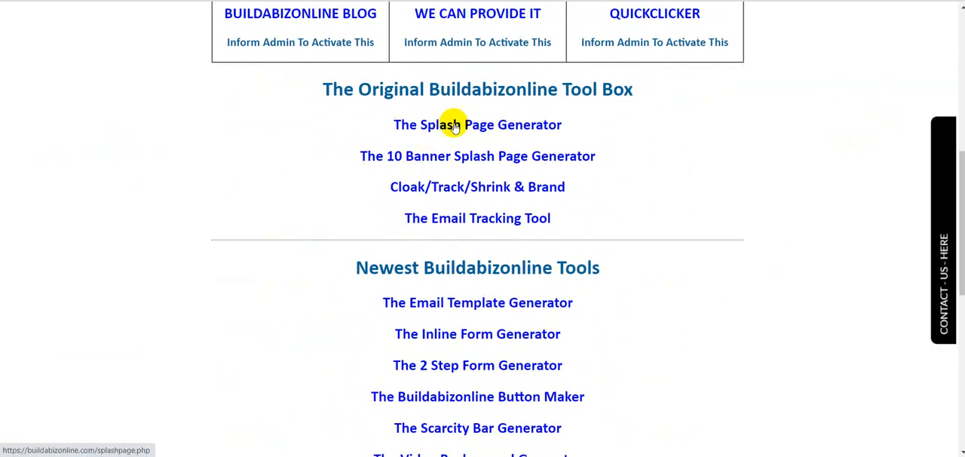
pyautogui.click(535, 126)
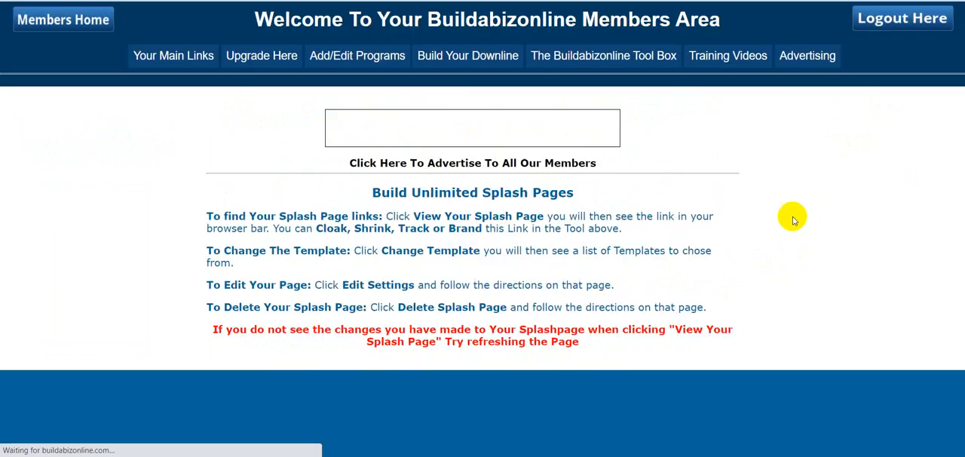
# Step: Create a new splash page with the reference name "Vid BG 1"
pyautogui.scroll(-8, 779, 220)
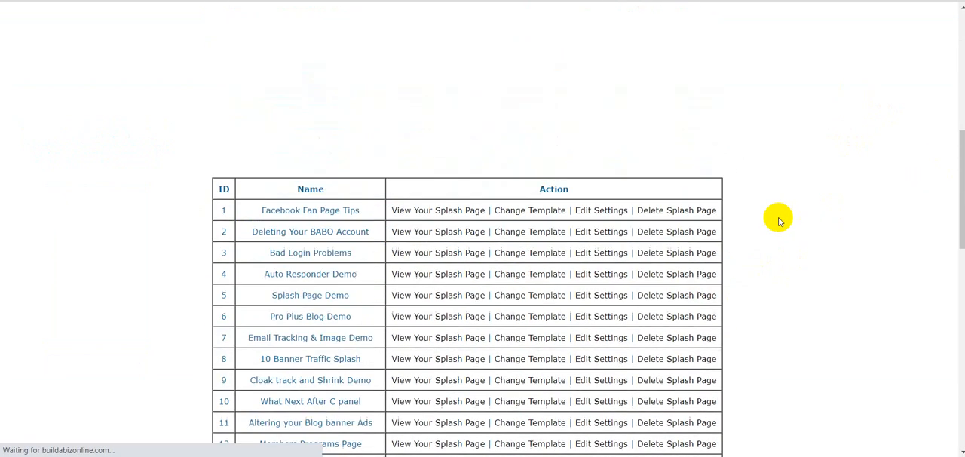
pyautogui.scroll(-5, 779, 219)
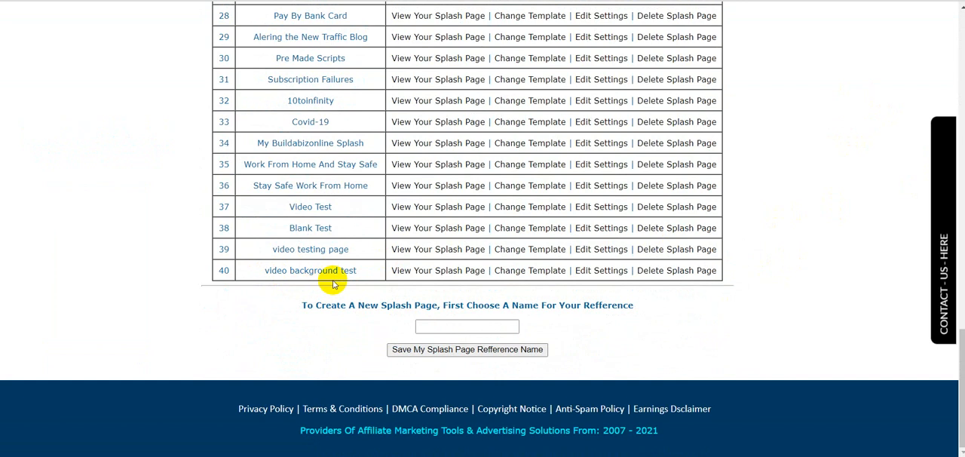
pyautogui.click(416, 330)
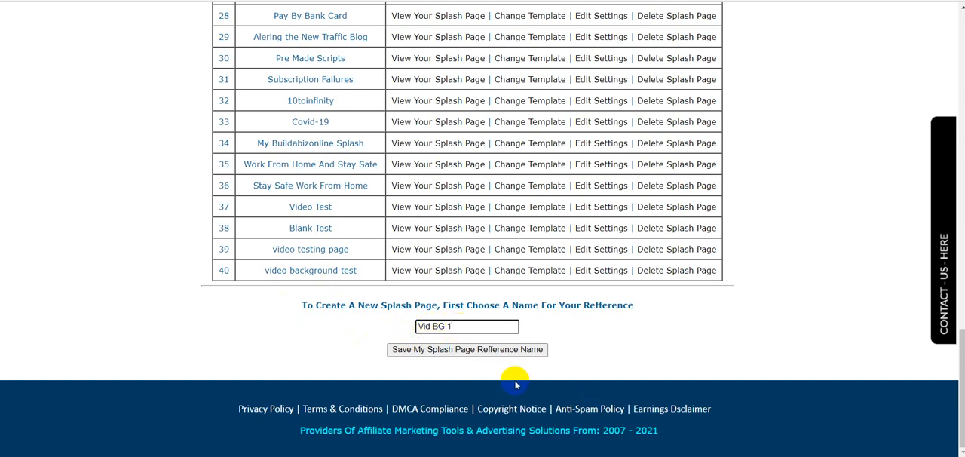
pyautogui.click(469, 350)
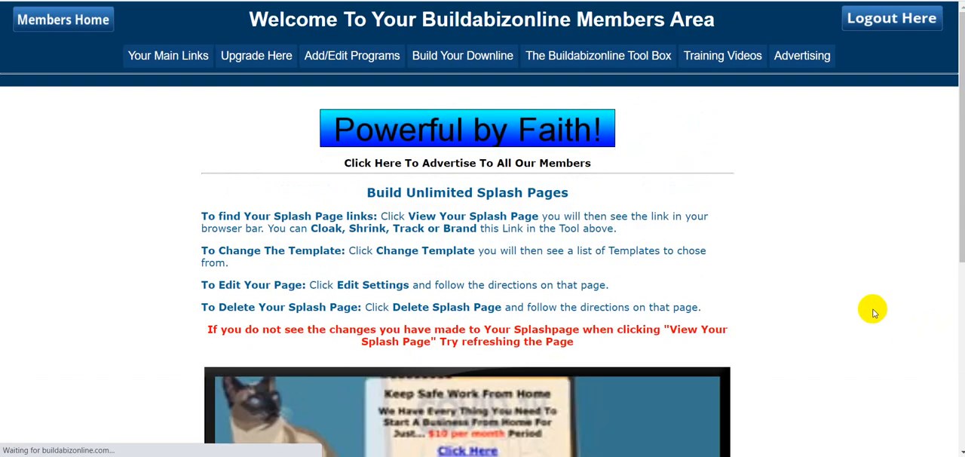
# Step: Start building the newly named splash page and go through its settings form to the end
pyautogui.scroll(-4, 871, 306)
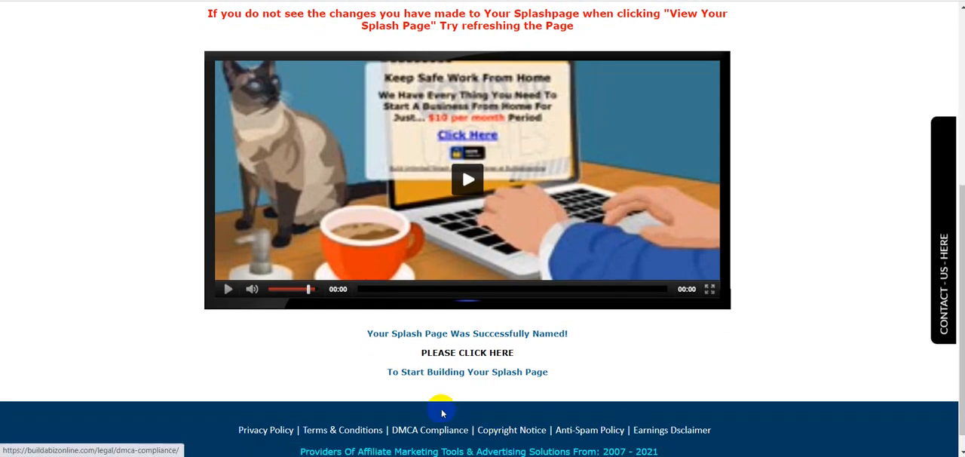
pyautogui.click(472, 353)
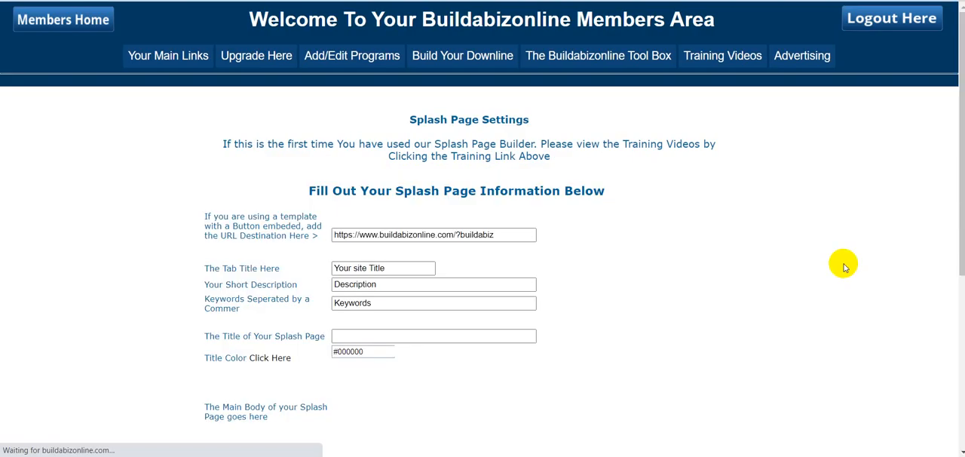
pyautogui.scroll(-4, 845, 267)
pyautogui.scroll(-4, 845, 267)
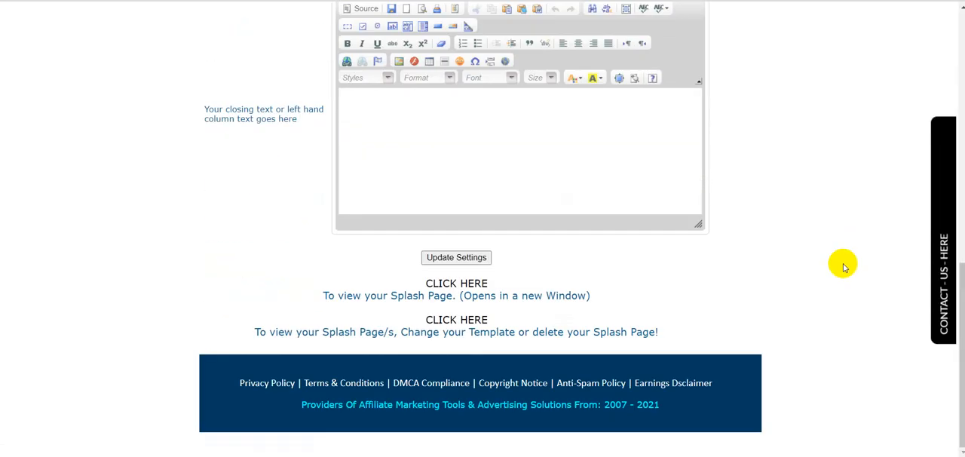
# Step: Return to the splash page list and open the template choices for "Vid BG 1"
pyautogui.click(446, 321)
pyautogui.scroll(-5, 839, 238)
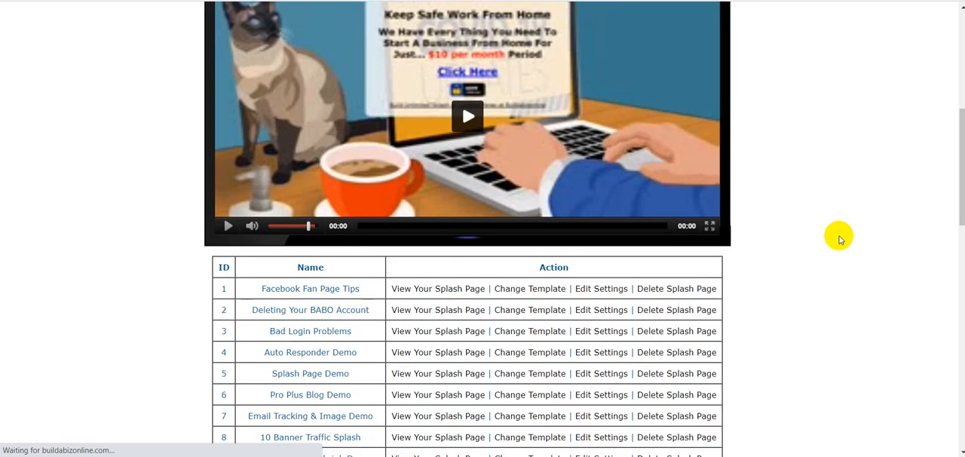
pyautogui.scroll(-10, 839, 238)
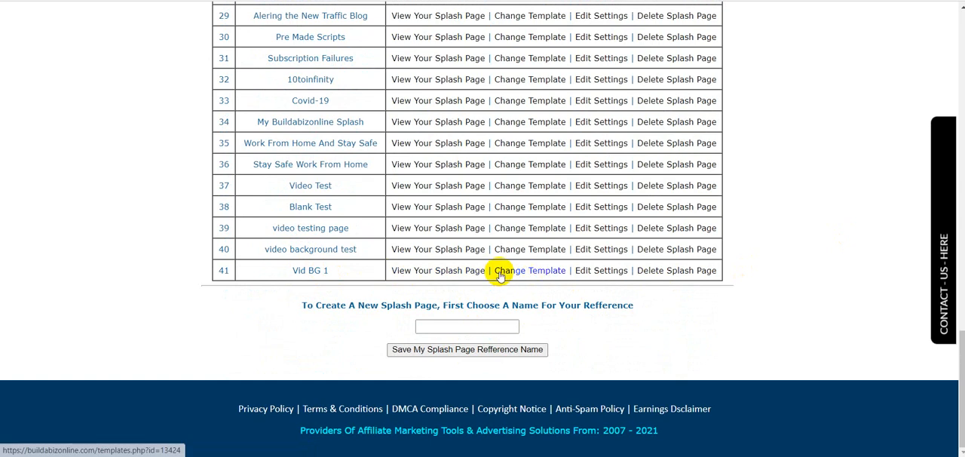
pyautogui.click(538, 273)
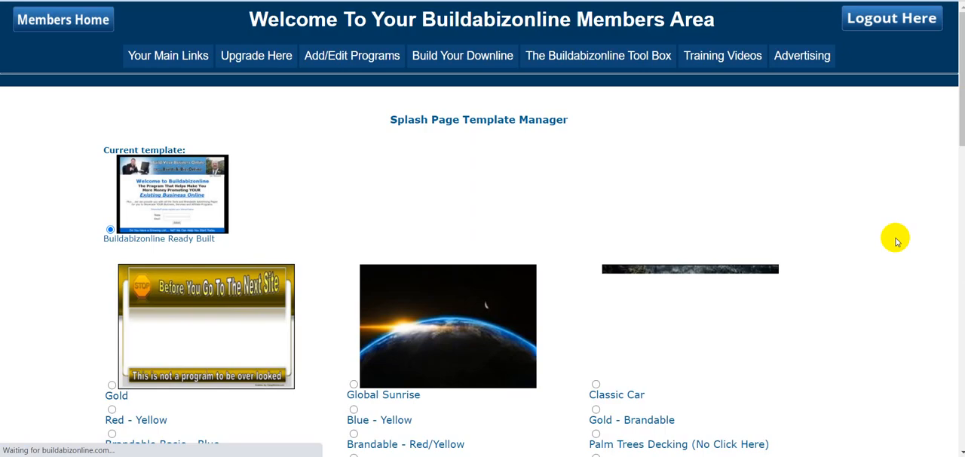
# Step: Change the splash page's template to the plain white "Blank Template Add Your Own html Code"
pyautogui.scroll(-20, 884, 210)
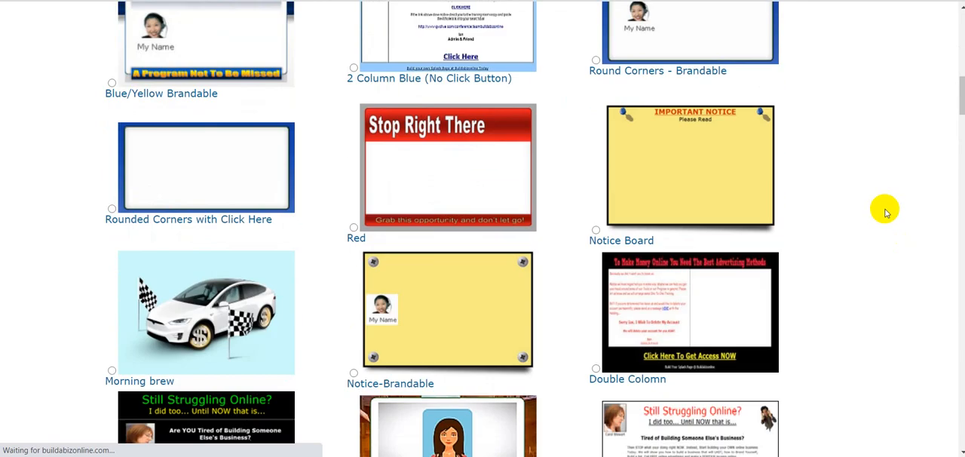
pyautogui.scroll(-20, 884, 210)
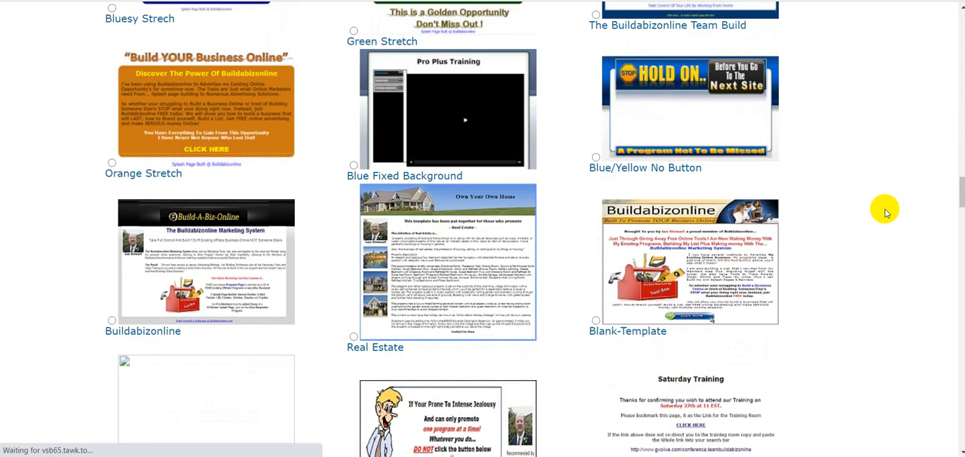
pyautogui.scroll(-15, 885, 210)
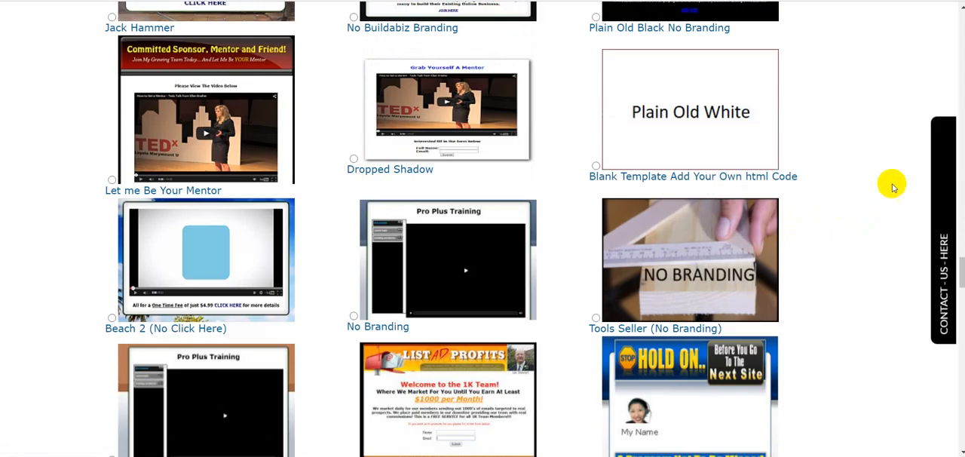
pyautogui.scroll(-10, 829, 165)
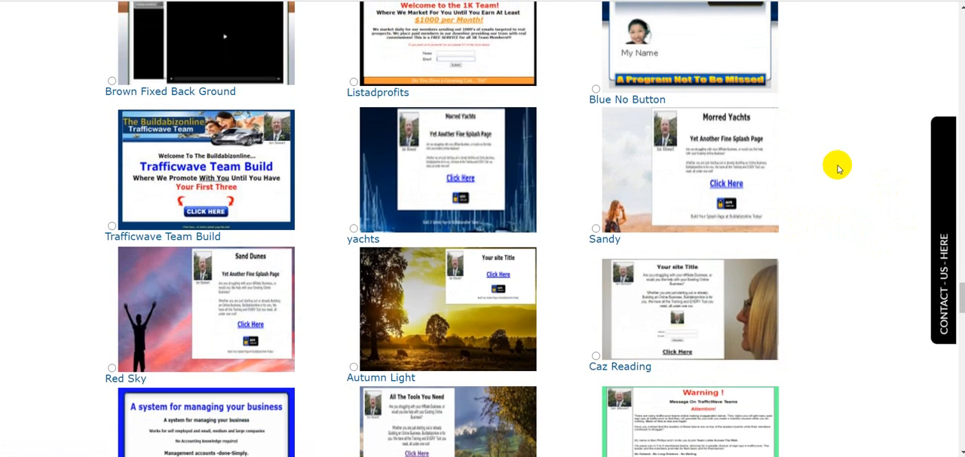
pyautogui.scroll(-15, 840, 170)
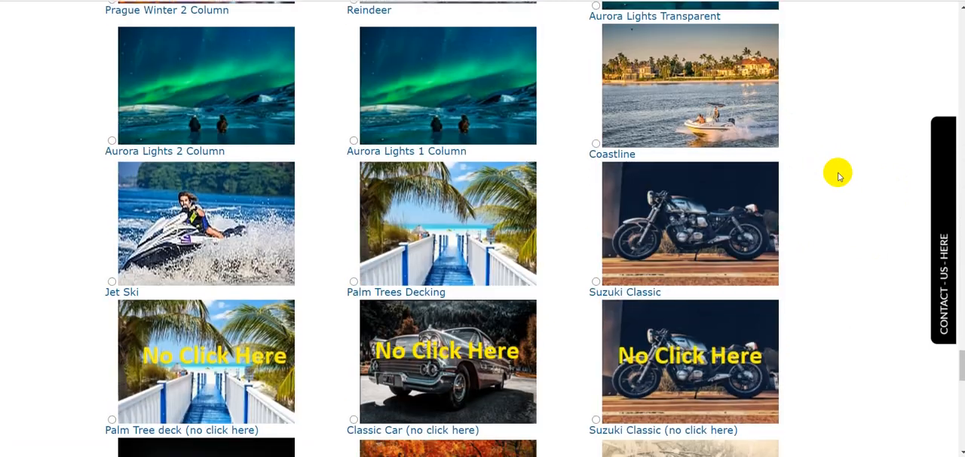
pyautogui.scroll(-8, 840, 175)
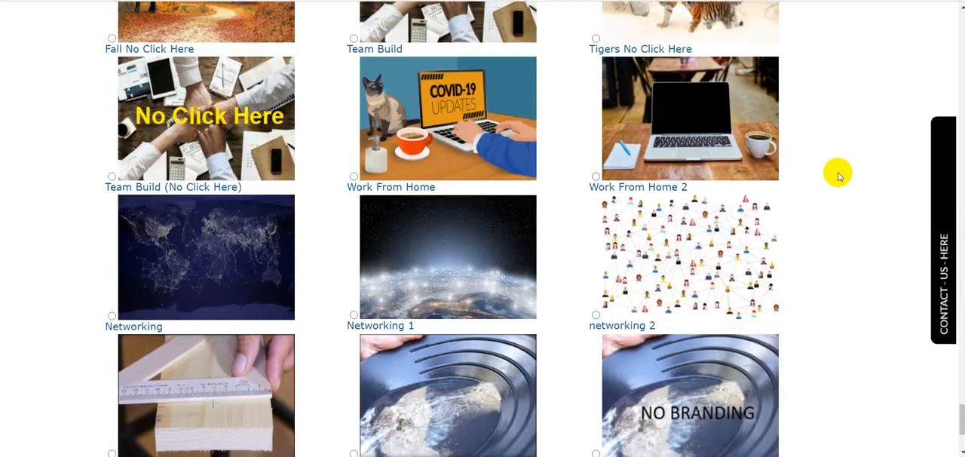
pyautogui.scroll(20, 839, 175)
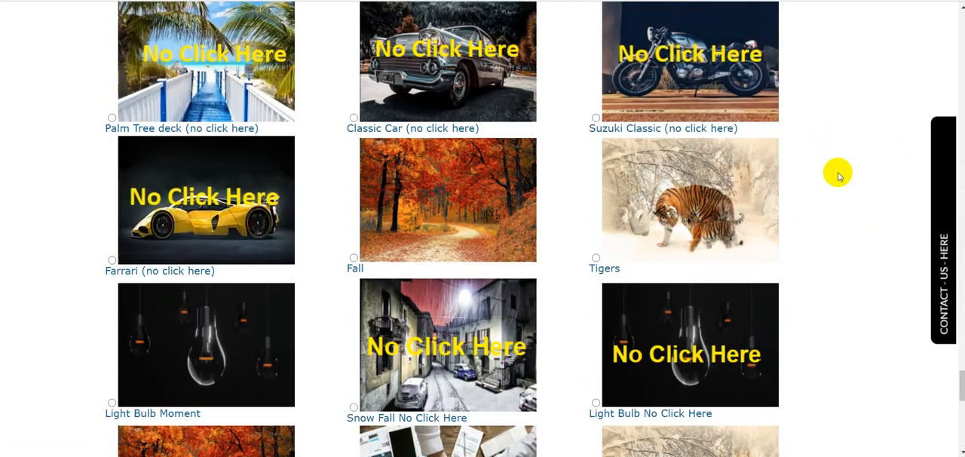
pyautogui.scroll(10, 840, 175)
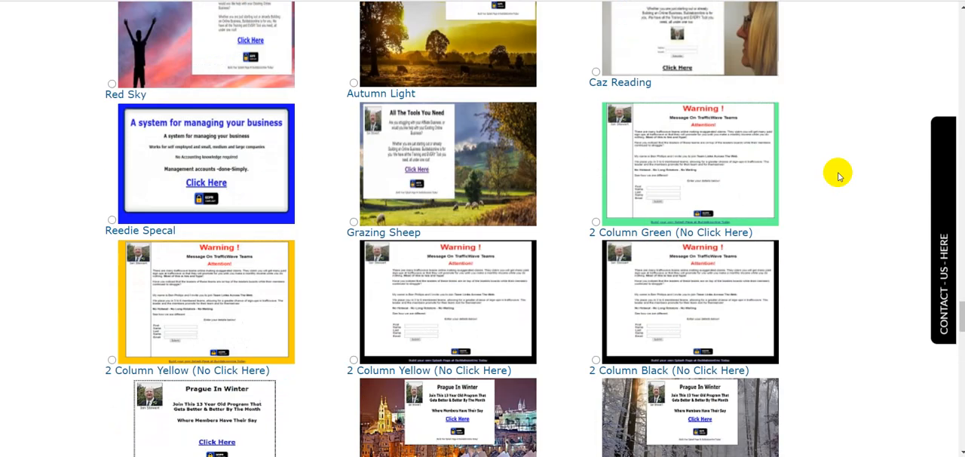
pyautogui.scroll(5, 840, 175)
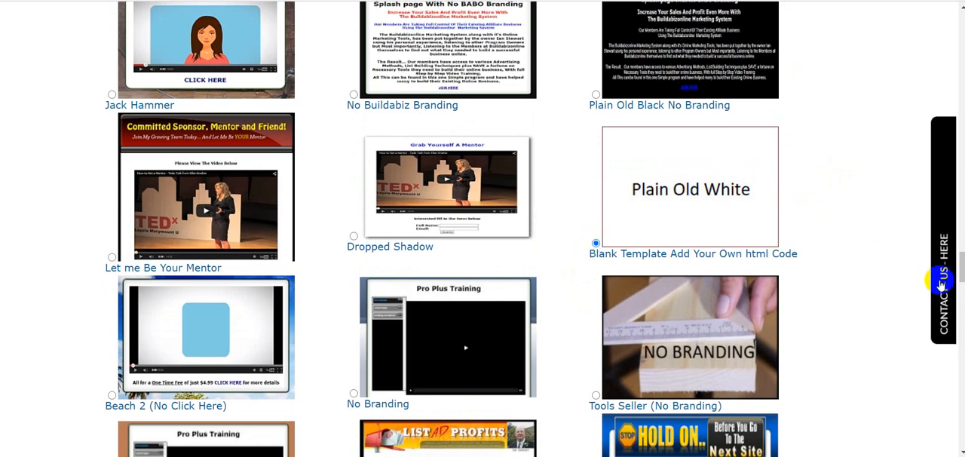
pyautogui.scroll(-5, 856, 265)
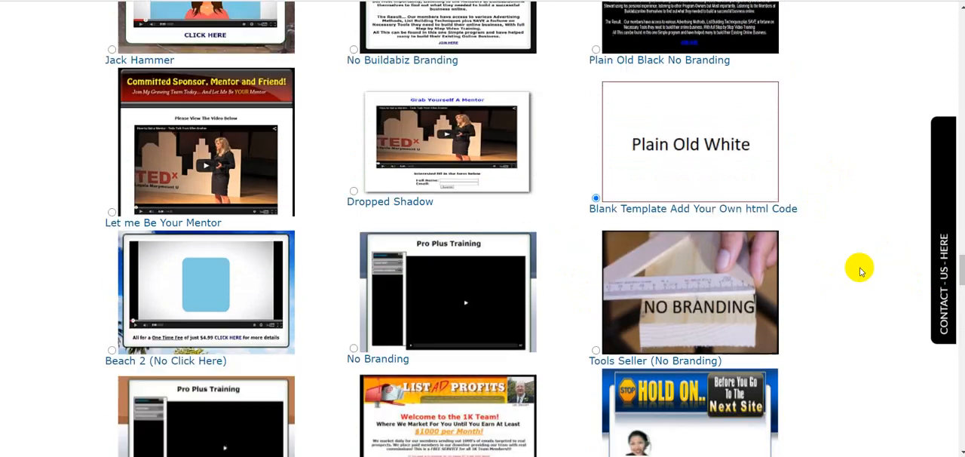
pyautogui.scroll(-15, 856, 268)
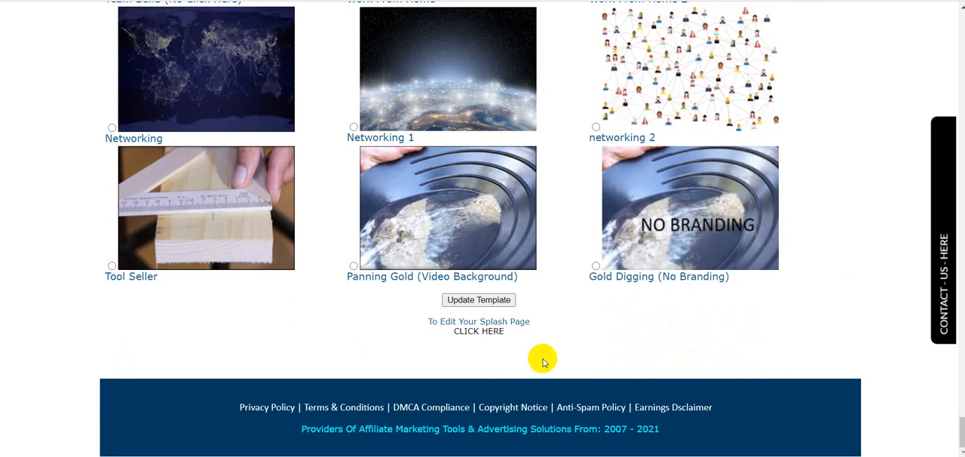
pyautogui.click(478, 300)
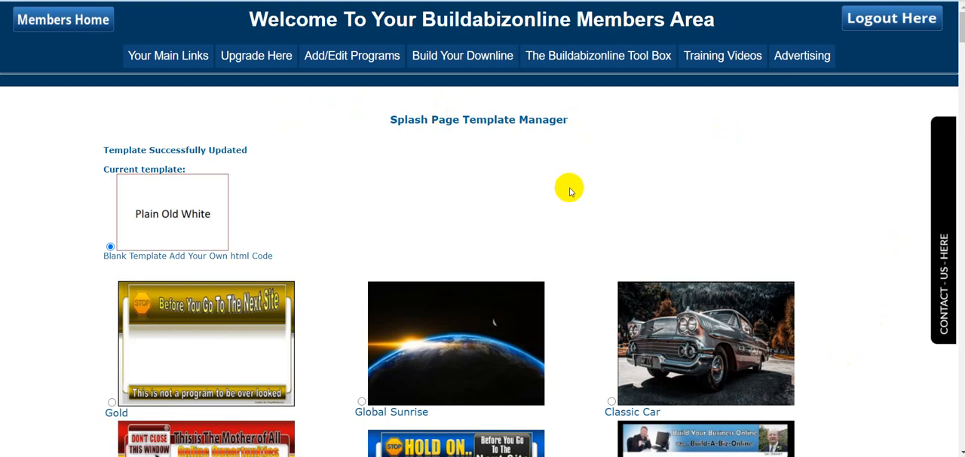
# Step: Open the splash page's settings for editing from the template manager
pyautogui.scroll(-10, 569, 186)
pyautogui.scroll(-20, 870, 208)
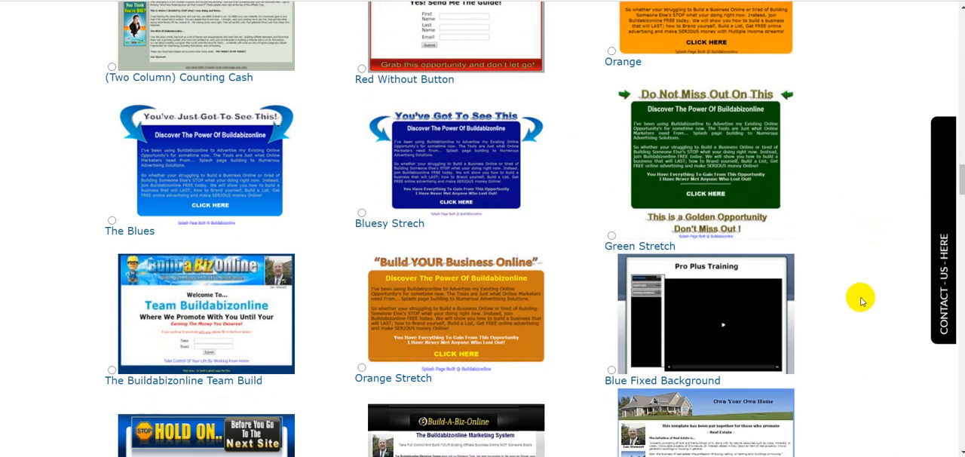
pyautogui.scroll(-20, 865, 291)
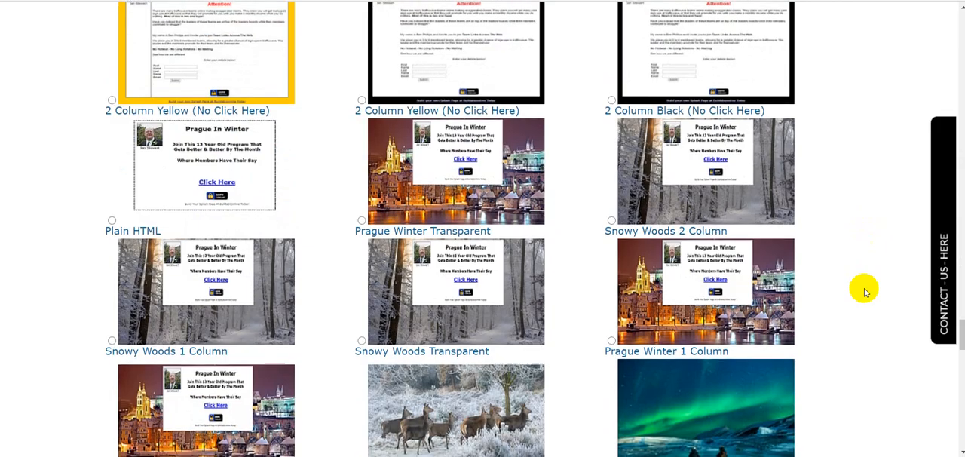
pyautogui.scroll(-2, 865, 291)
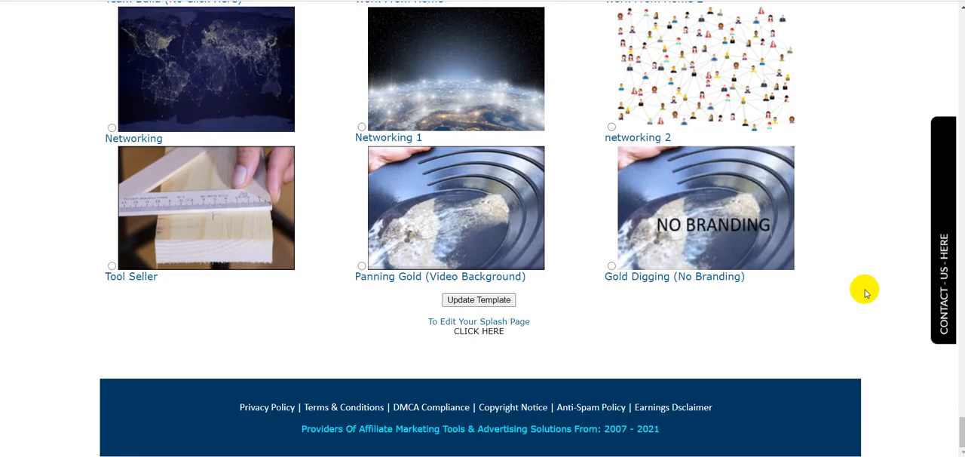
pyautogui.click(483, 330)
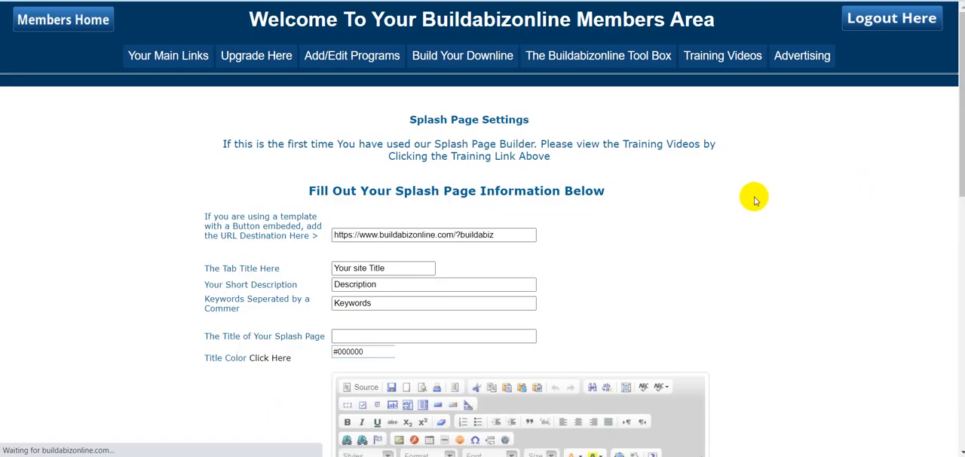
# Step: Paste the generated splash page code into the main body's HTML source and switch back to the visual view
pyautogui.scroll(-4, 756, 194)
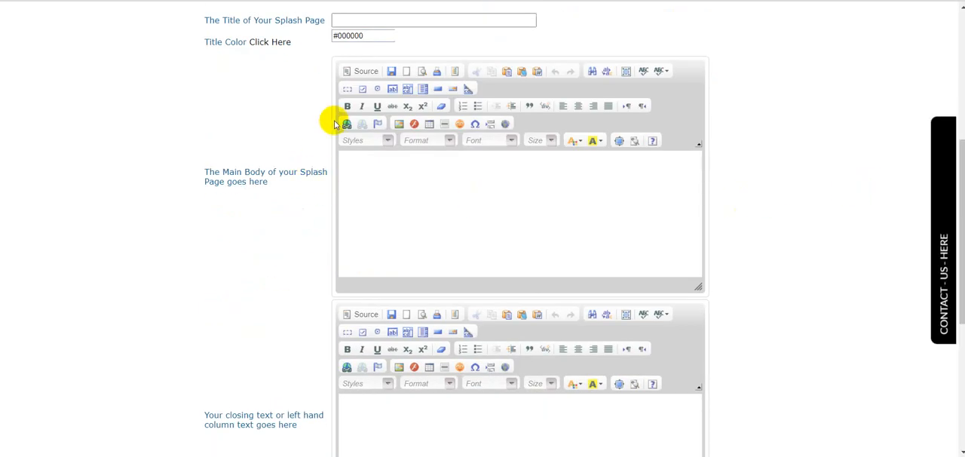
pyautogui.click(363, 74)
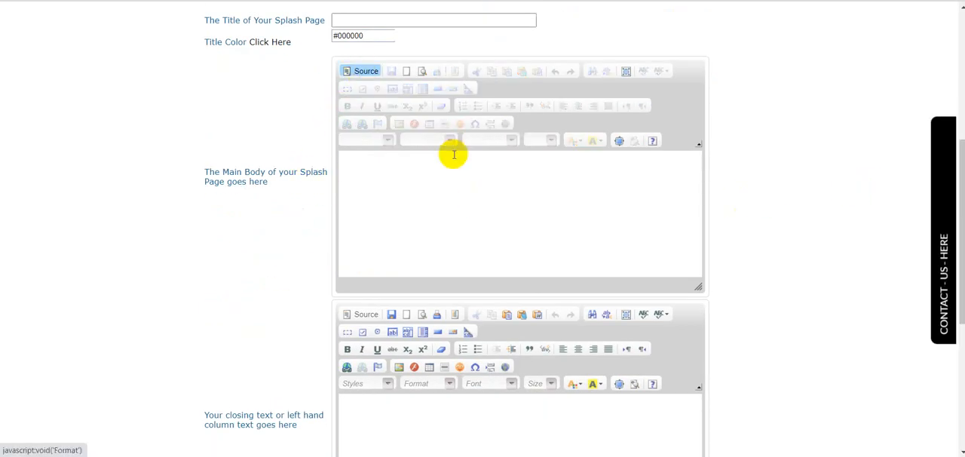
pyautogui.click(351, 172)
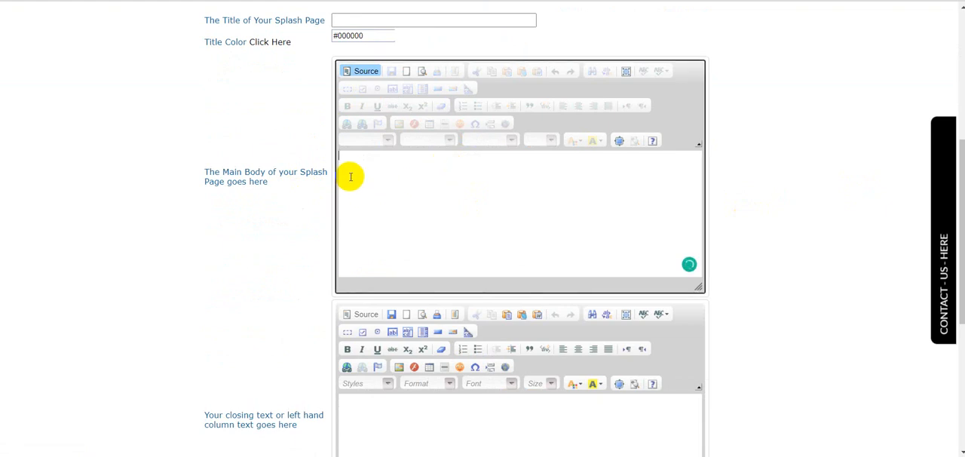
pyautogui.hotkey('ctrl', 'v')
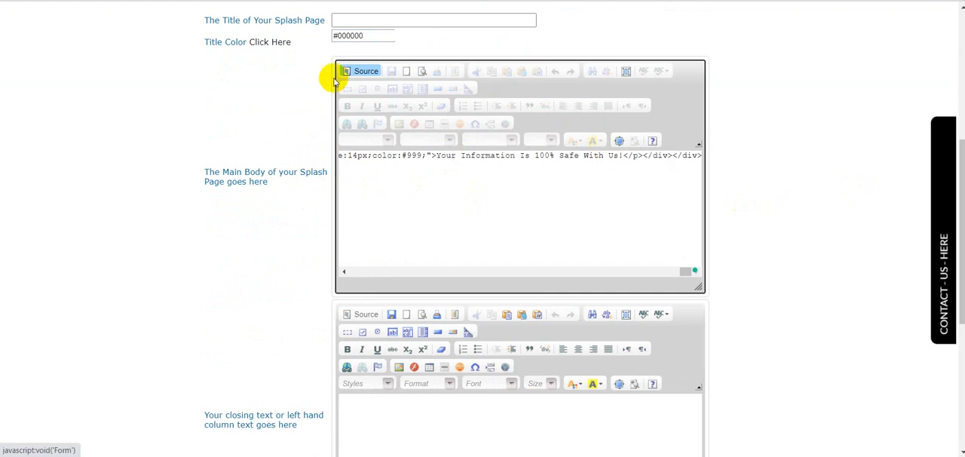
pyautogui.click(363, 73)
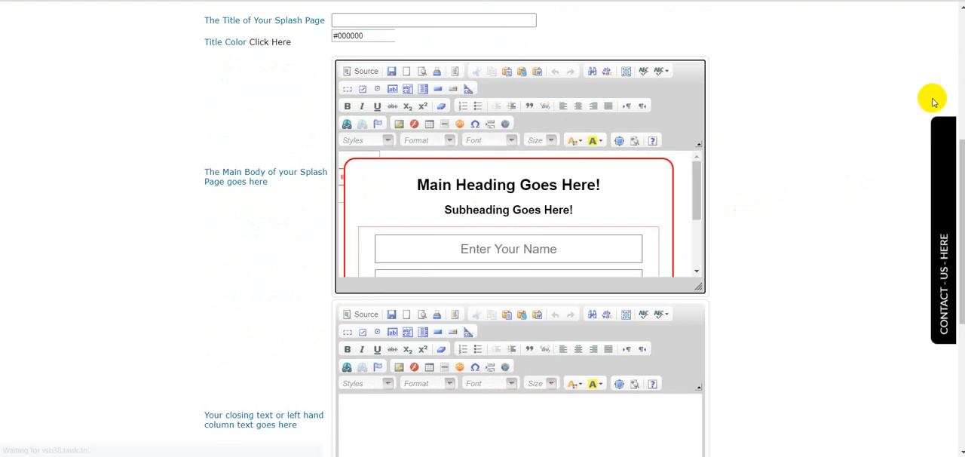
# Step: Save the updated splash page settings and open the splash page in a new window
pyautogui.scroll(-4, 806, 179)
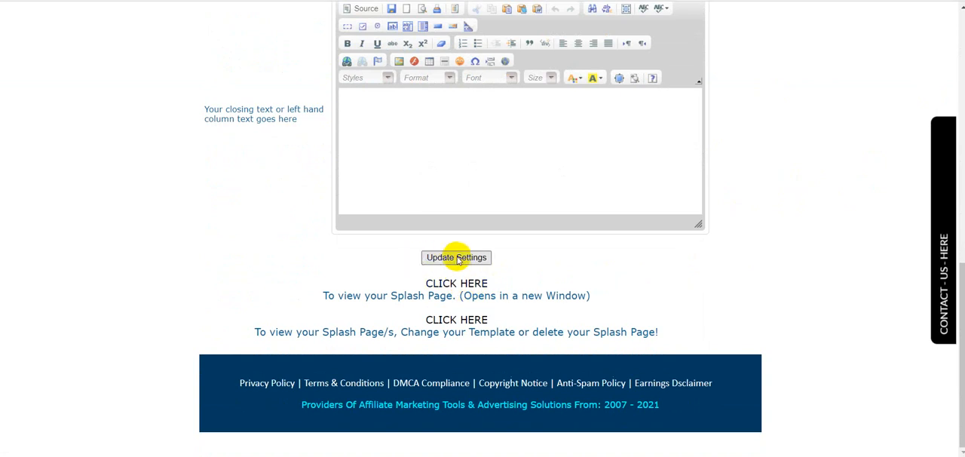
pyautogui.click(457, 258)
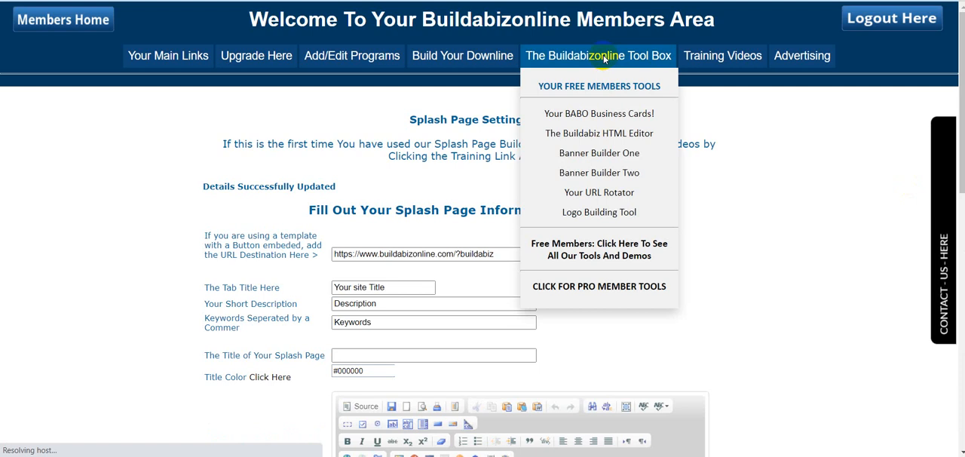
pyautogui.scroll(-10, 784, 230)
pyautogui.scroll(-3, 790, 226)
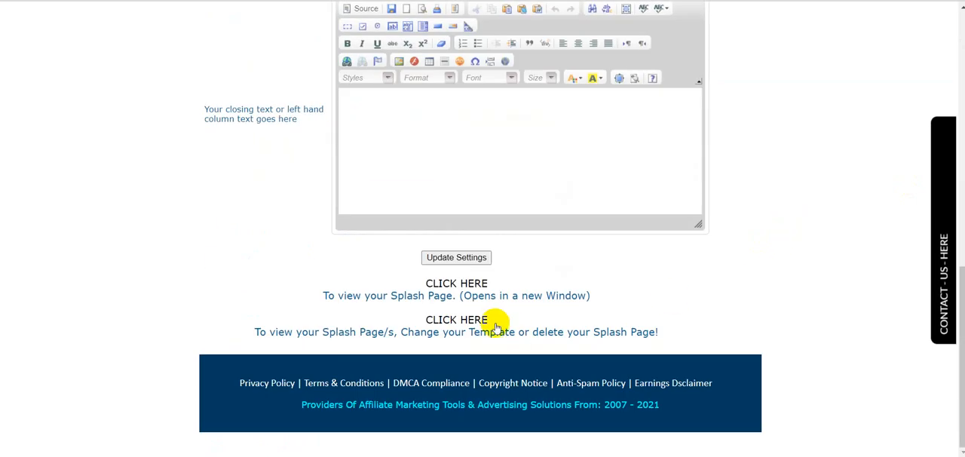
pyautogui.click(455, 283)
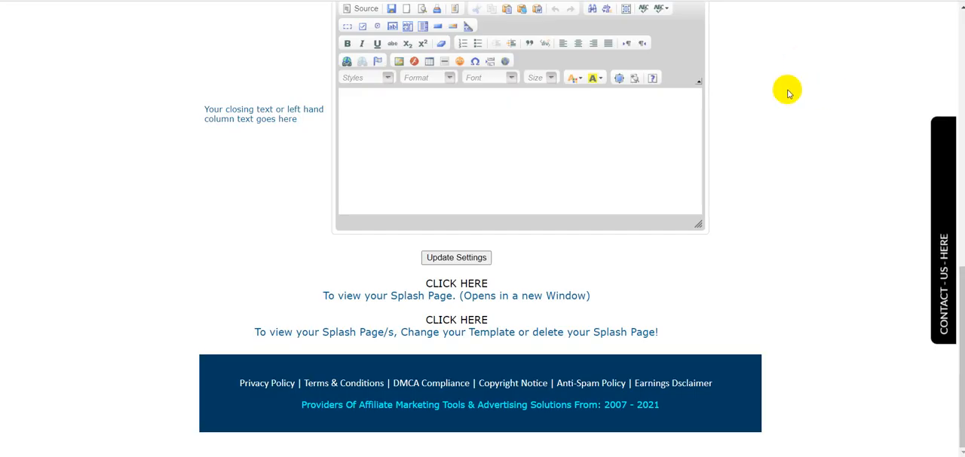
# Step: Examine the heading, subheading and opt-in form fields in the main body editor
pyautogui.scroll(2, 766, 87)
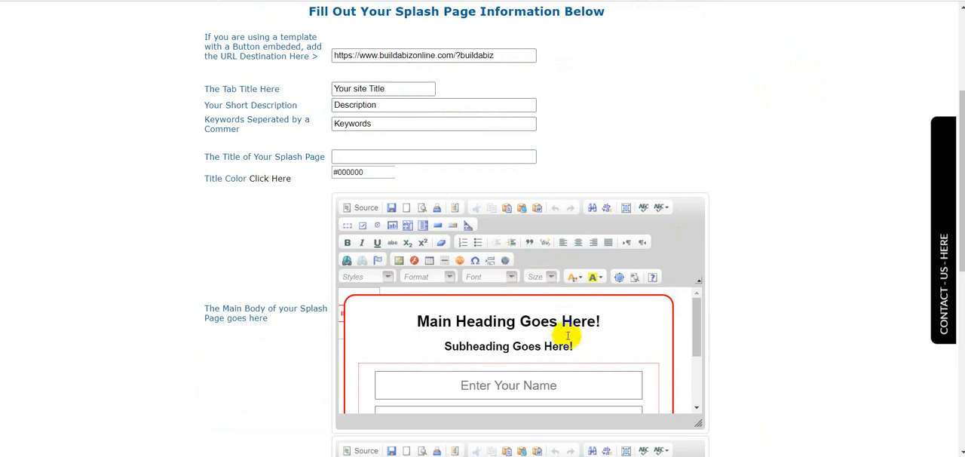
pyautogui.moveTo(573, 344); pyautogui.dragTo(462, 322)
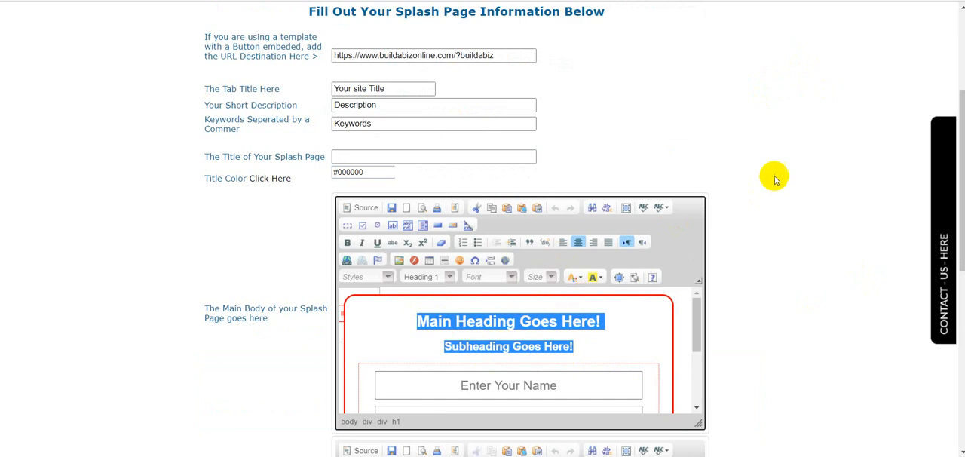
pyautogui.scroll(-3, 777, 172)
pyautogui.scroll(2, 777, 171)
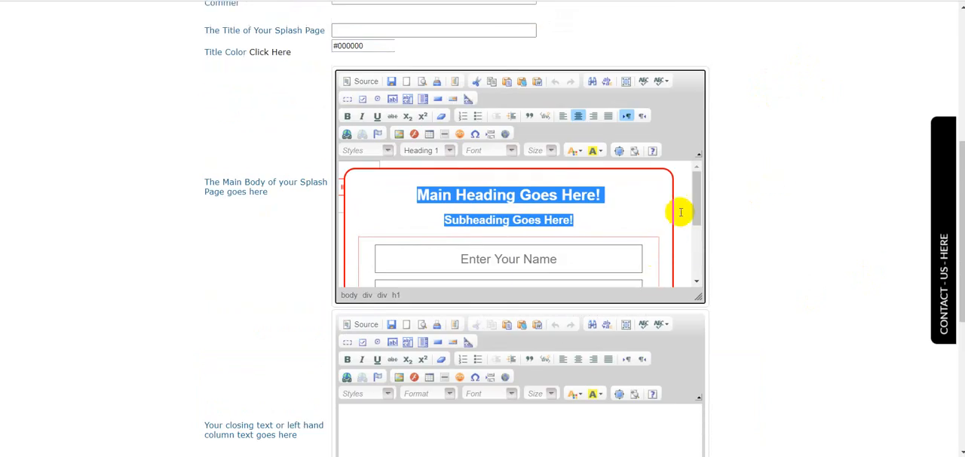
pyautogui.moveTo(696, 193); pyautogui.dragTo(696, 220)
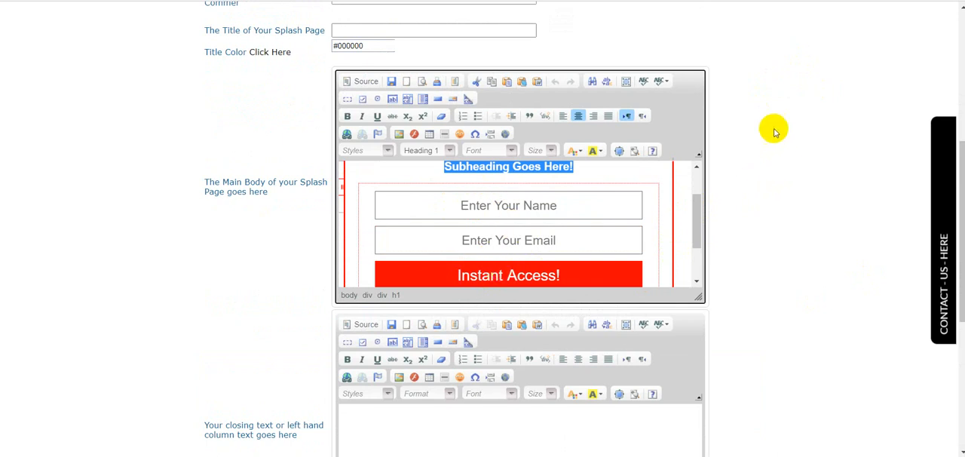
pyautogui.scroll(4, 747, 105)
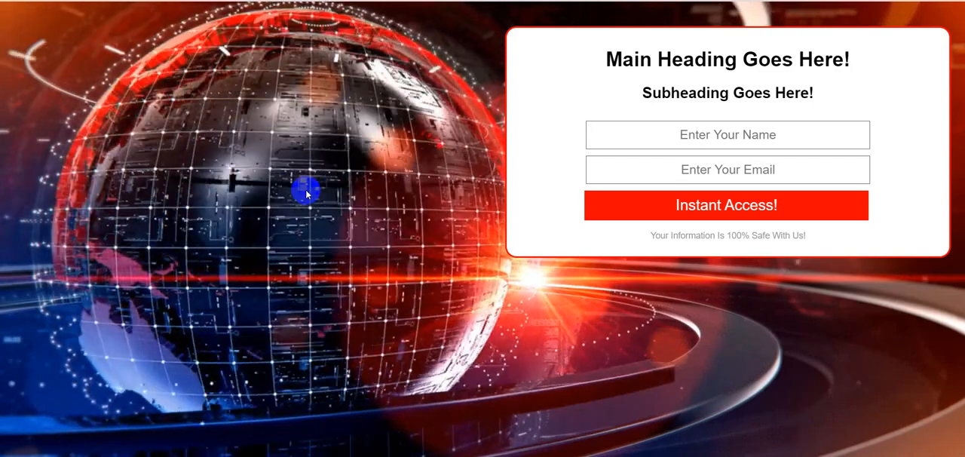
# Step: Switch to YouTube and go back to the start of the "video animation backgrounds" search results
pyautogui.click(386, 1)
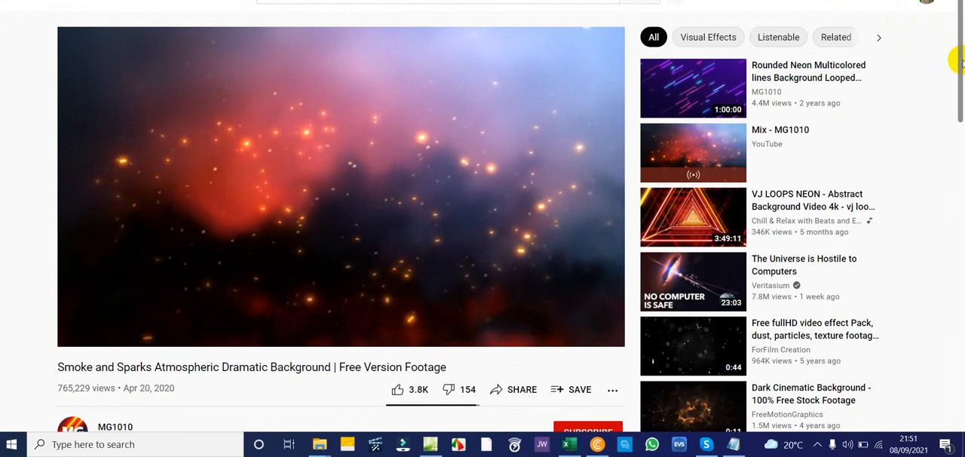
pyautogui.scroll(-2, 958, 183)
pyautogui.moveTo(959, 184); pyautogui.dragTo(962, 68)
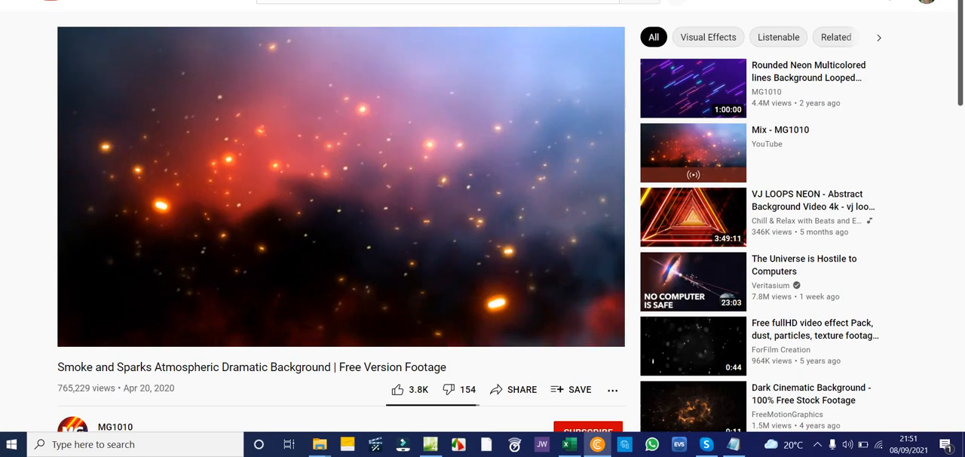
pyautogui.hotkey('alt', 'Left')
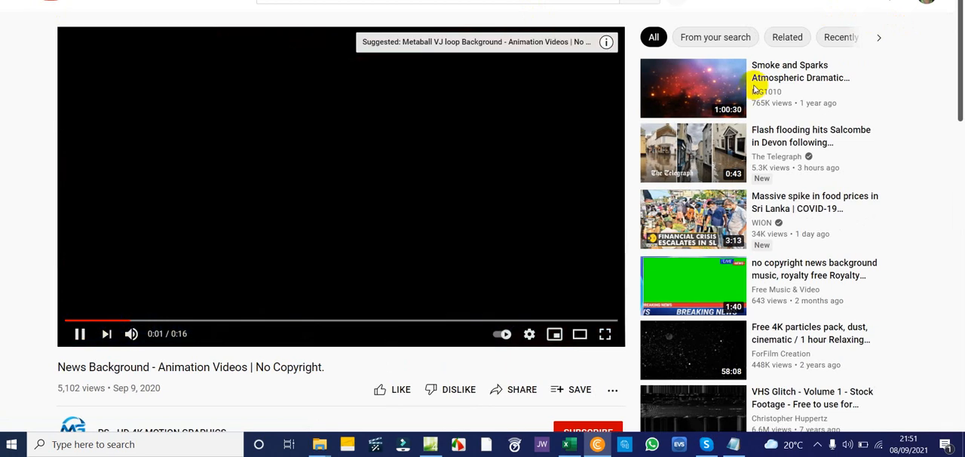
pyautogui.hotkey('alt', 'Left')
pyautogui.scroll(4, 763, 69)
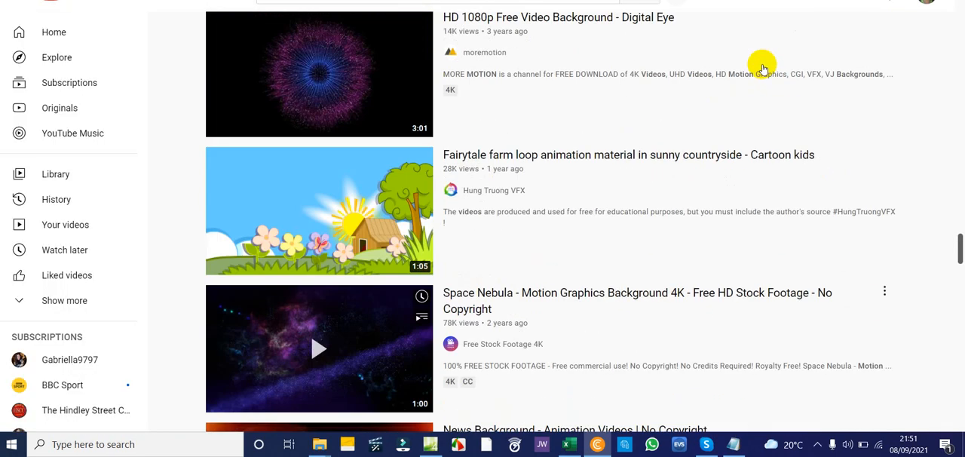
pyautogui.scroll(10, 761, 69)
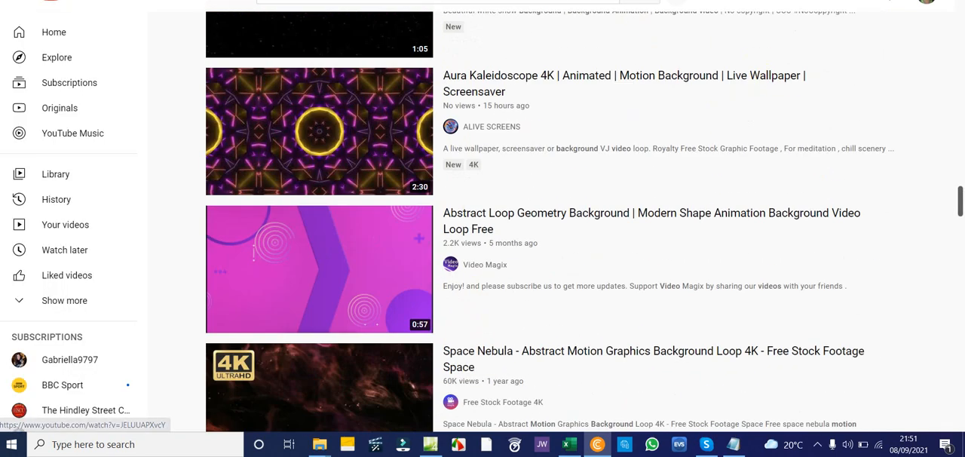
pyautogui.scroll(10, 608, 45)
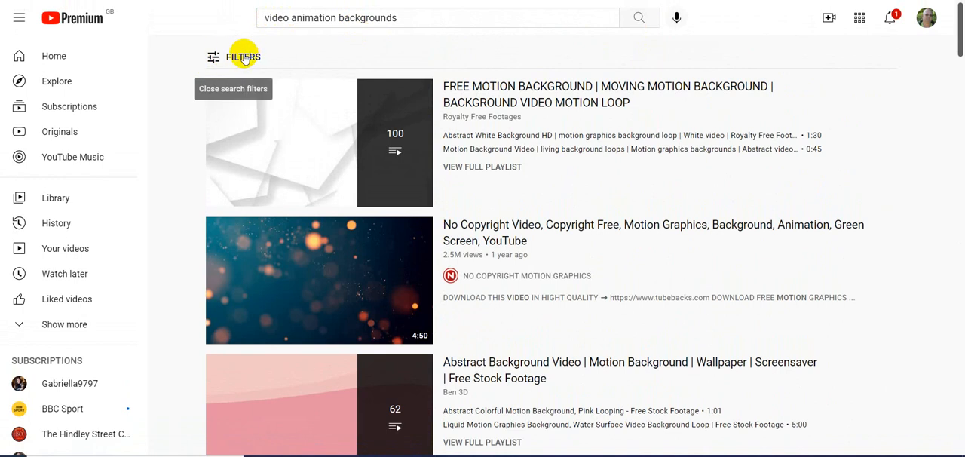
# Step: Filter the search results to Creative Commons videos and look through the background clips
pyautogui.click(242, 58)
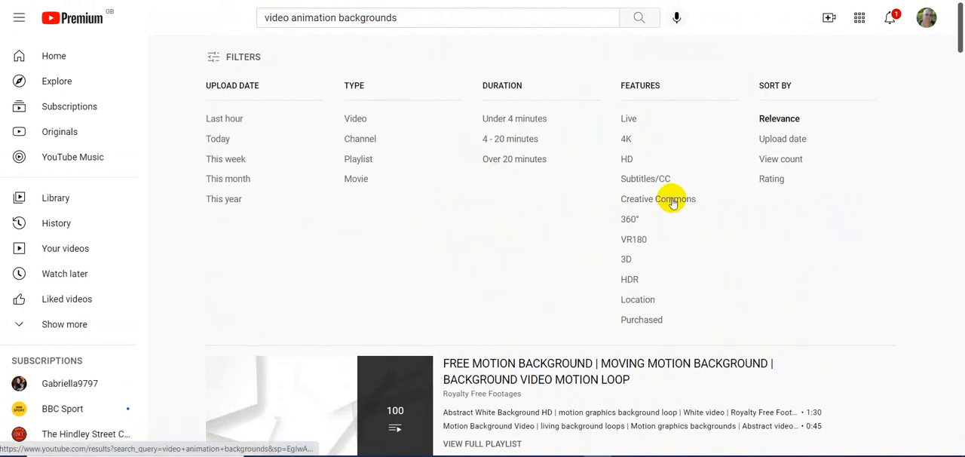
pyautogui.click(674, 203)
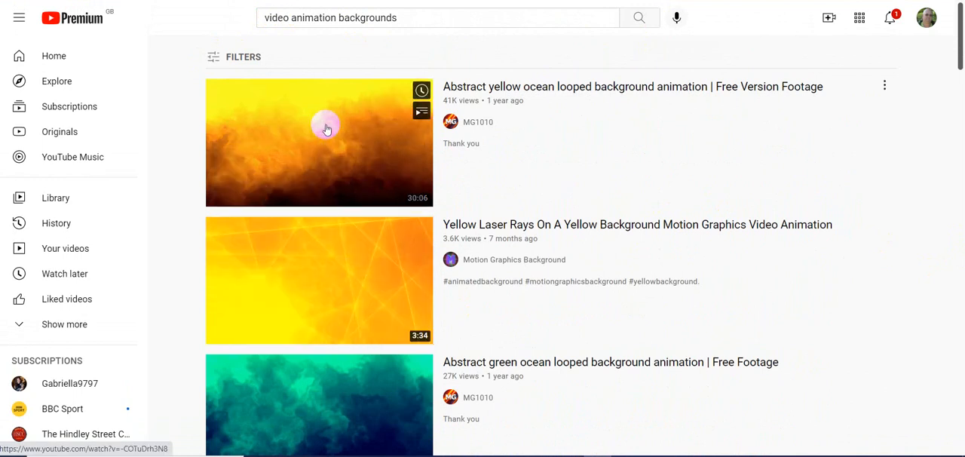
pyautogui.scroll(-5, 860, 251)
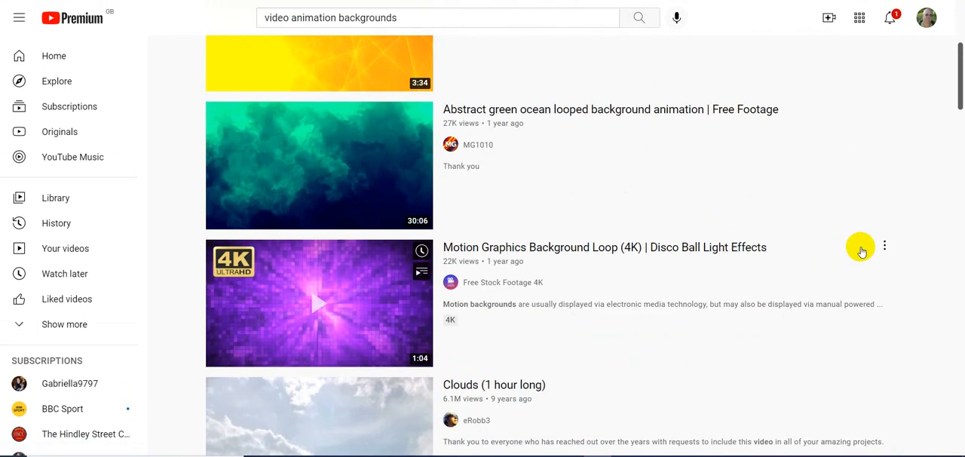
pyautogui.scroll(-2, 863, 249)
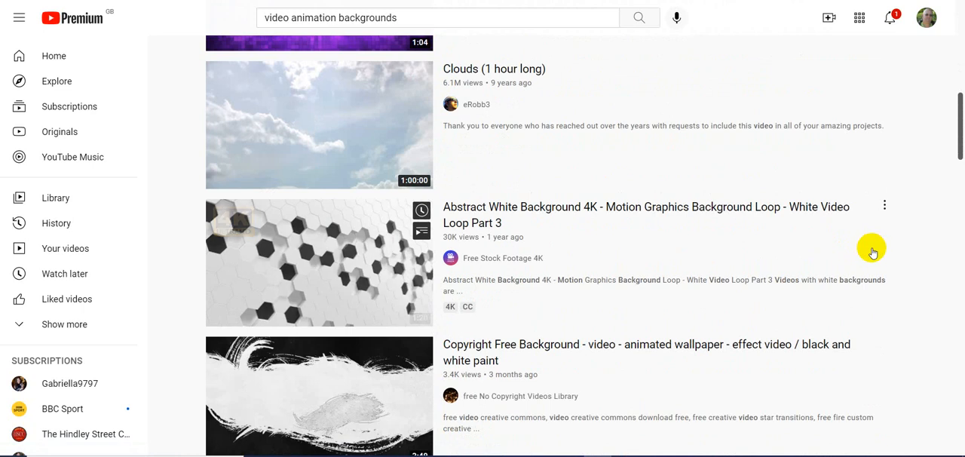
pyautogui.scroll(-3, 897, 230)
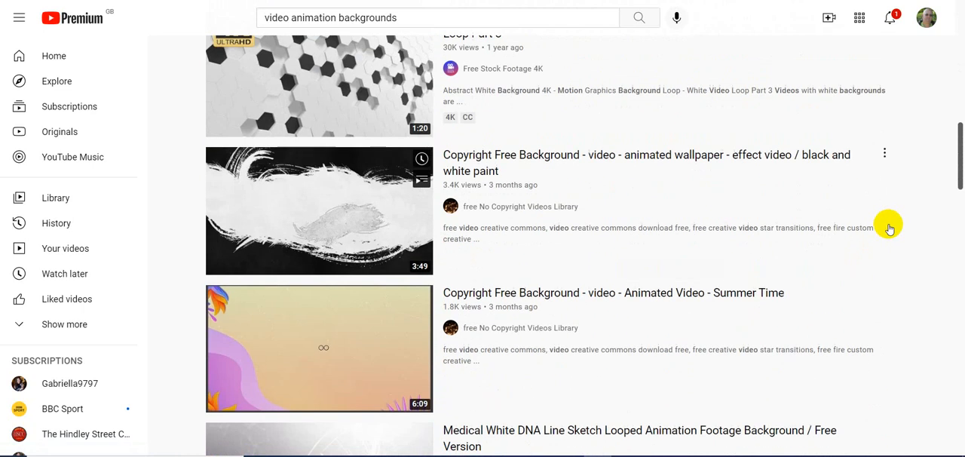
pyautogui.scroll(-7, 901, 232)
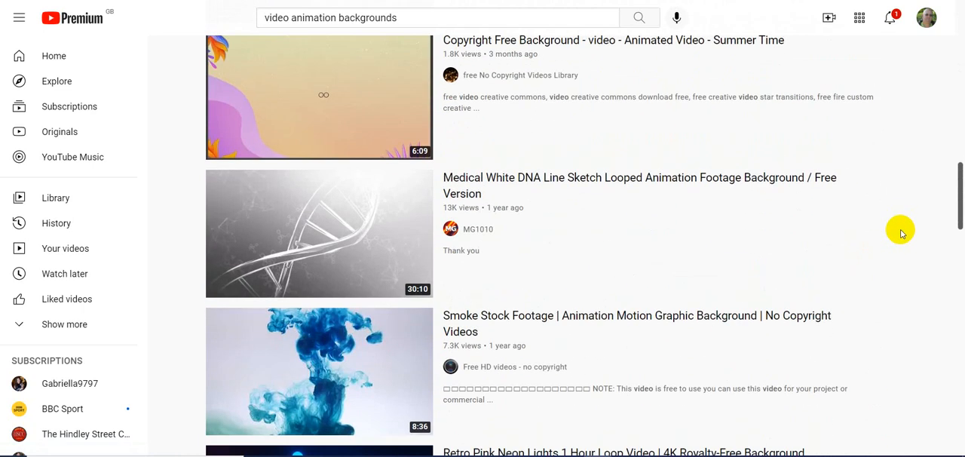
pyautogui.scroll(-3, 901, 233)
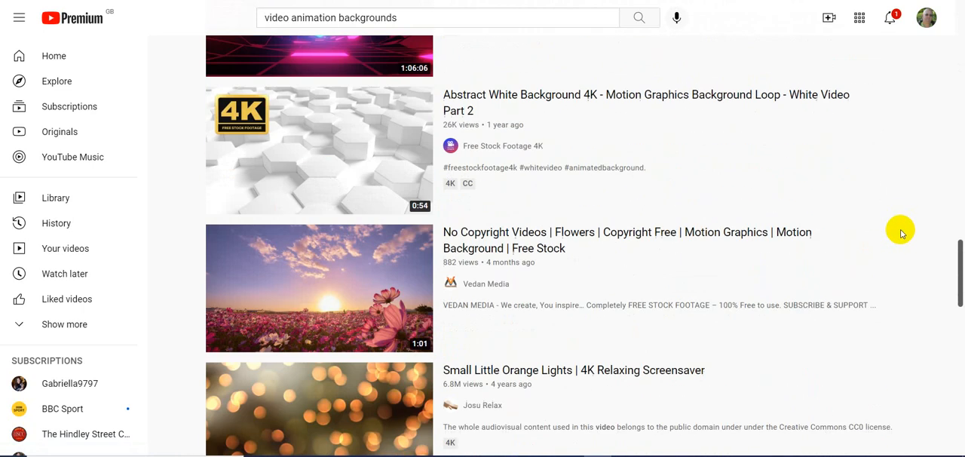
pyautogui.scroll(-4, 910, 225)
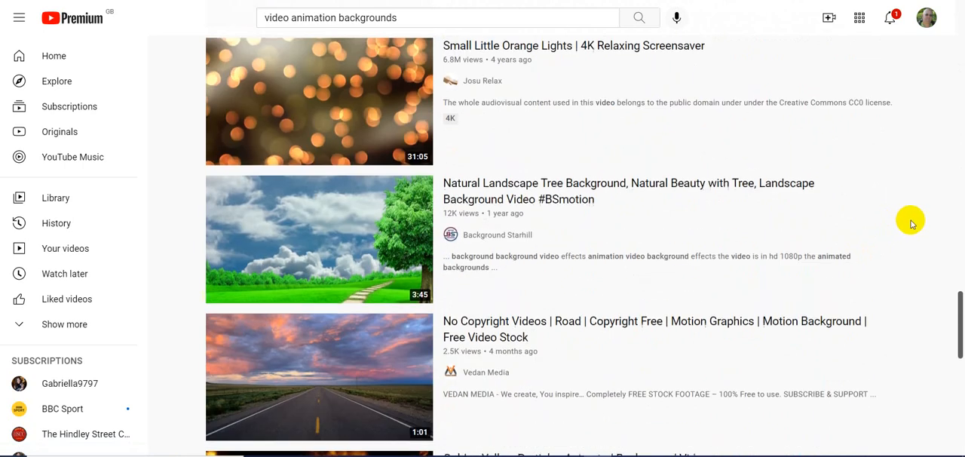
pyautogui.scroll(-2, 913, 223)
pyautogui.scroll(1, 913, 221)
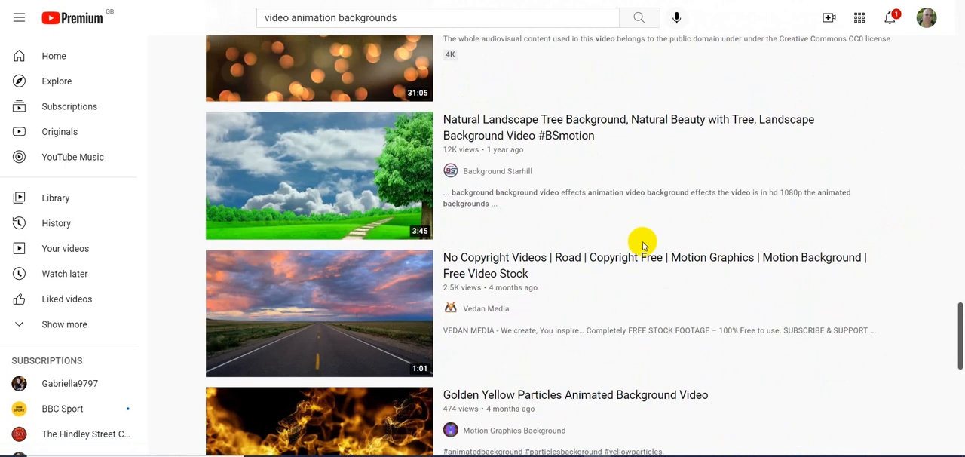
# Step: Preview the "Natural Landscape Tree Background" video, pause it and return to the search results
pyautogui.click(318, 173)
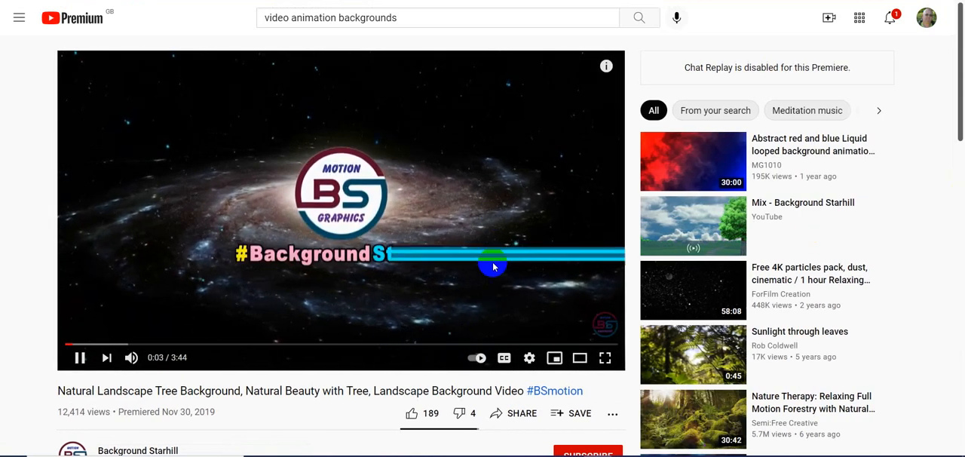
pyautogui.click(504, 201)
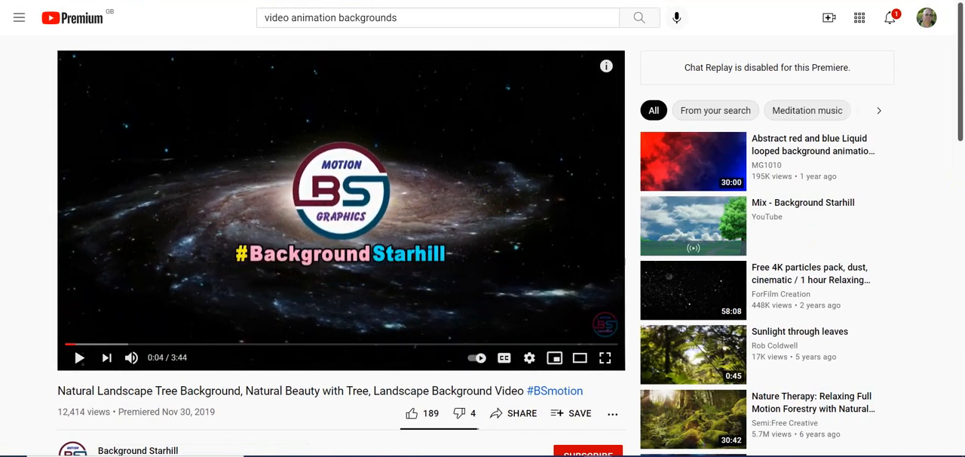
pyautogui.hotkey('alt', 'Left')
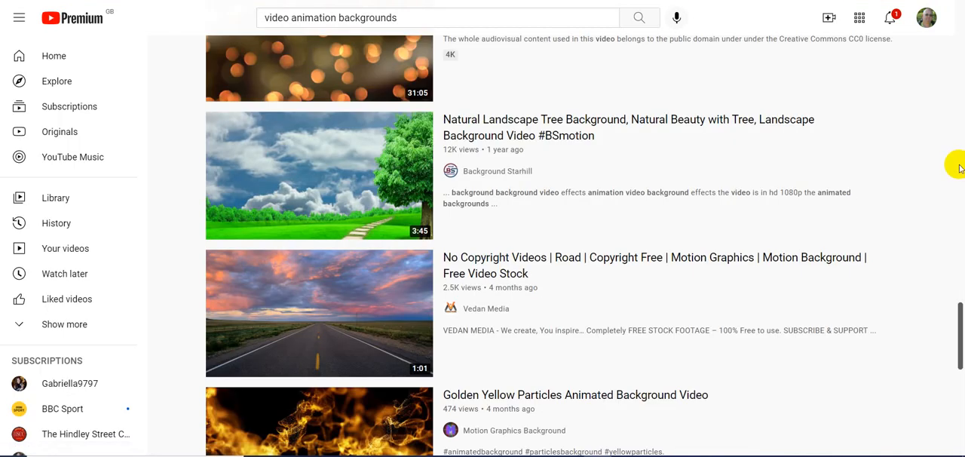
# Step: Open the "Golden Yellow Particles Animated Background Video" and leave the browser's full-screen view to reveal its URL
pyautogui.scroll(-5, 896, 190)
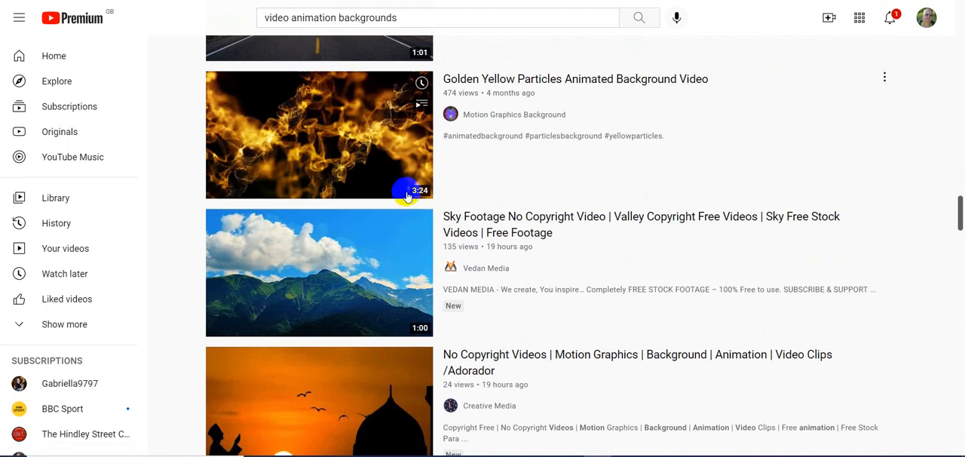
pyautogui.click(328, 154)
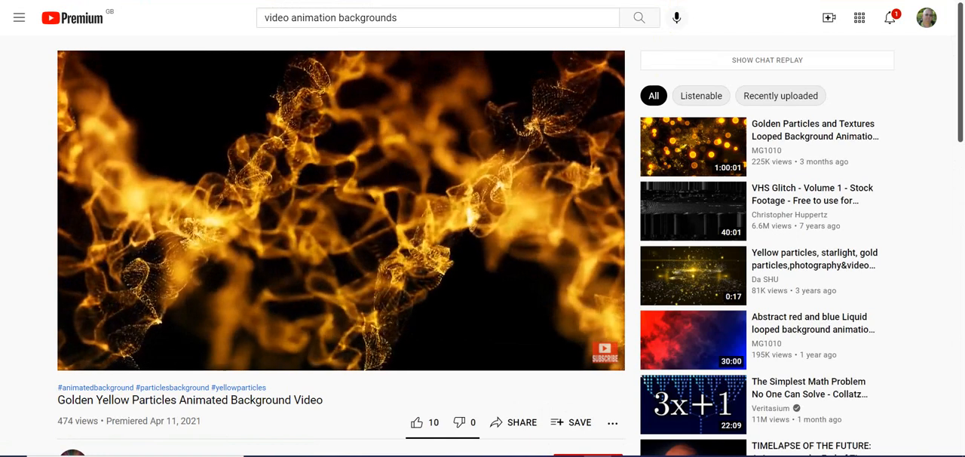
pyautogui.press('F11')
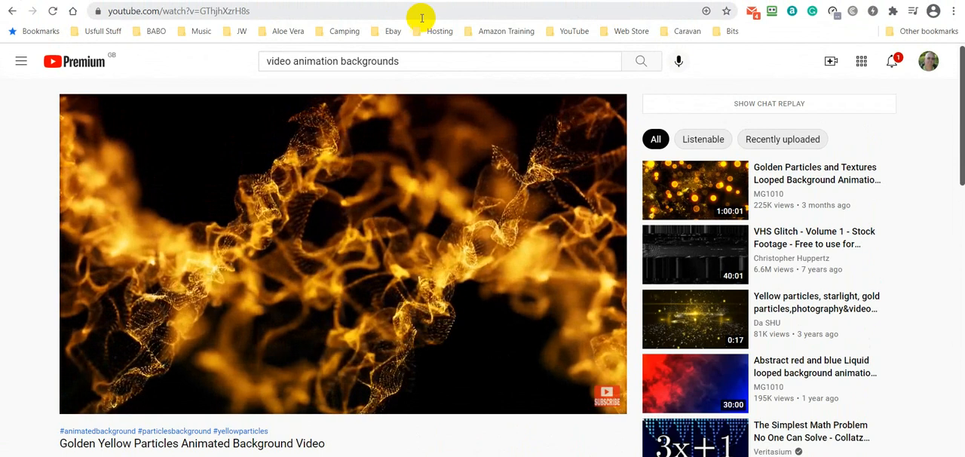
# Step: Select only the video ID GThjhXzrH8s at the end of the Golden Yellow Particles video's URL
pyautogui.moveTo(252, 11); pyautogui.dragTo(199, 12)
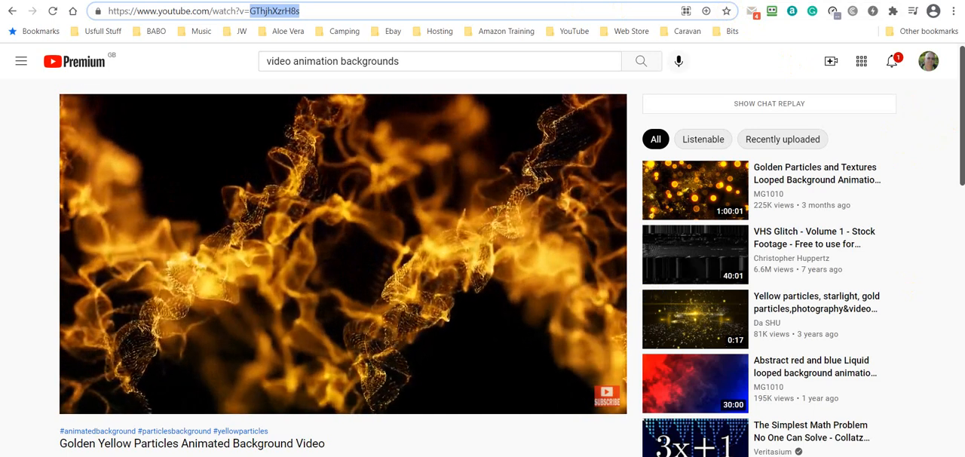
# Step: Like the Golden Yellow Particles video and subscribe to the Motion Graphics Background channel
pyautogui.click(420, 455)
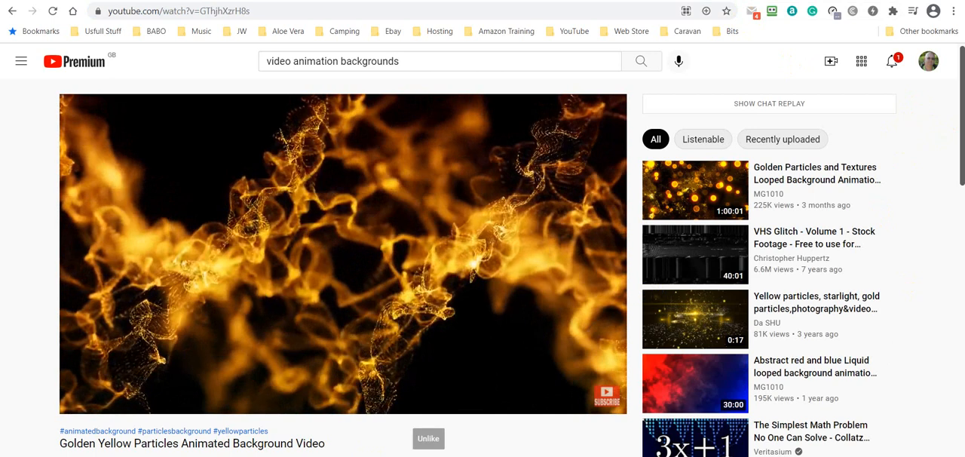
pyautogui.scroll(-3, 930, 232)
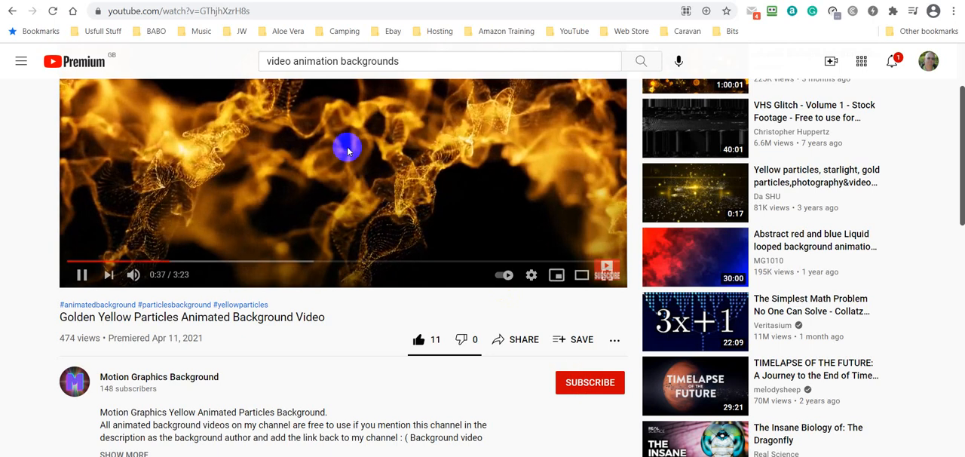
pyautogui.click(600, 395)
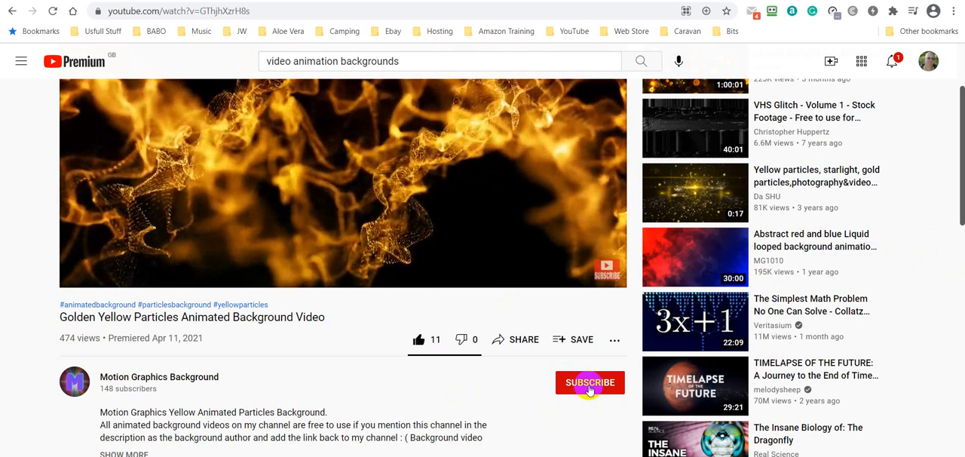
pyautogui.click(417, 341)
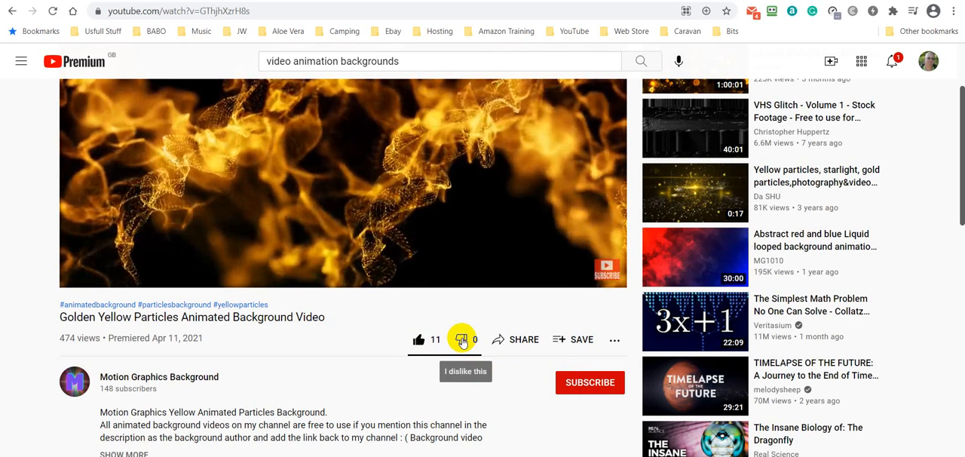
pyautogui.scroll(-2, 503, 410)
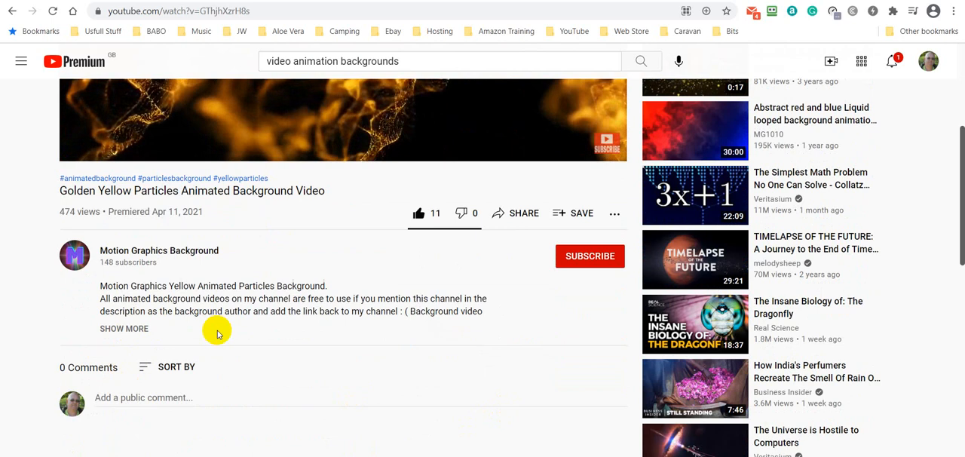
pyautogui.click(592, 259)
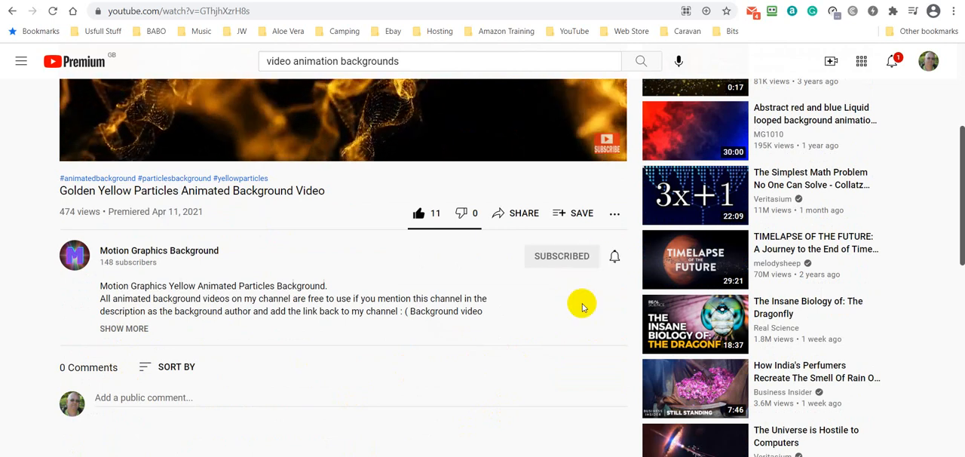